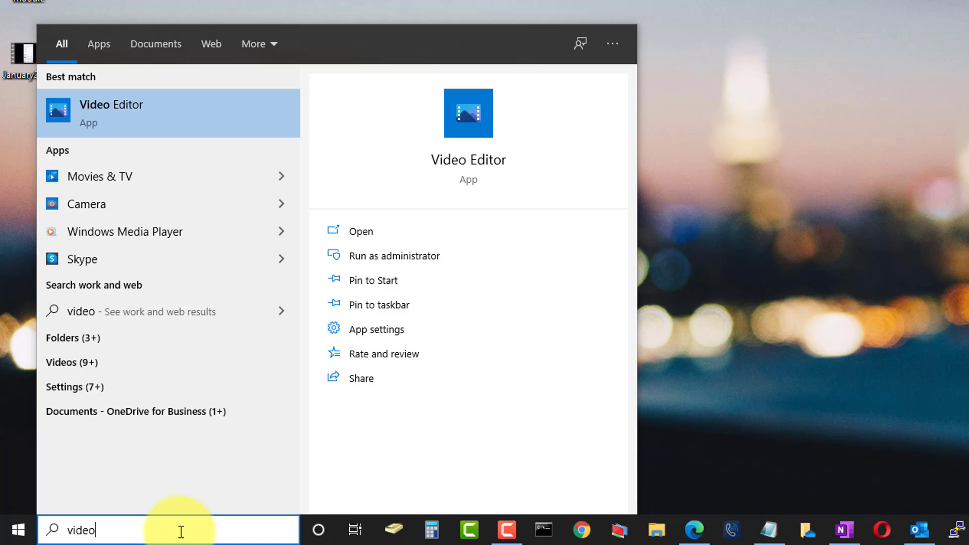
- Open Video Editor in a smaller, non-maximized window and create a new video project named Test01
{"action": "left_click", "coordinate": [76, 114]}
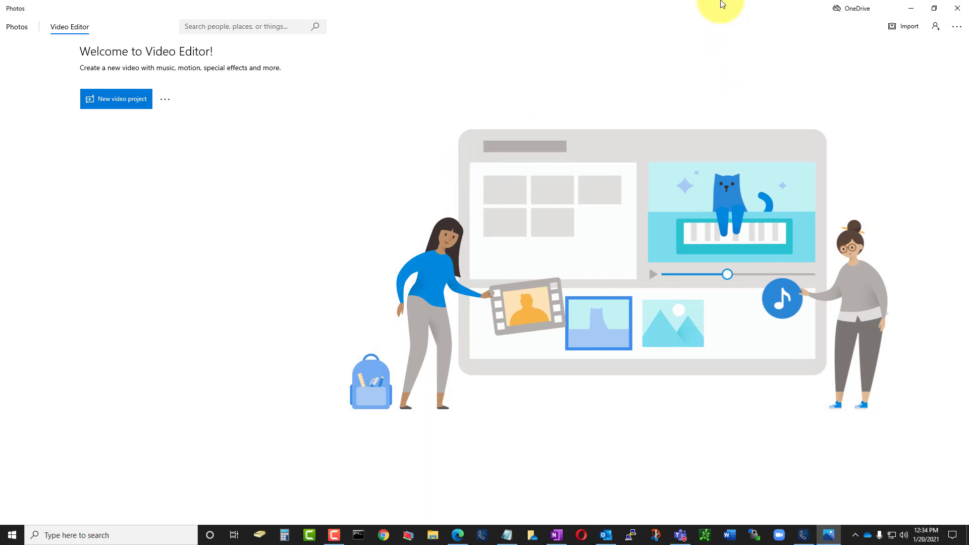
{"action": "left_click", "coordinate": [934, 8]}
{"action": "left_click_drag", "start_coordinate": [592, 113], "coordinate": [603, 118]}
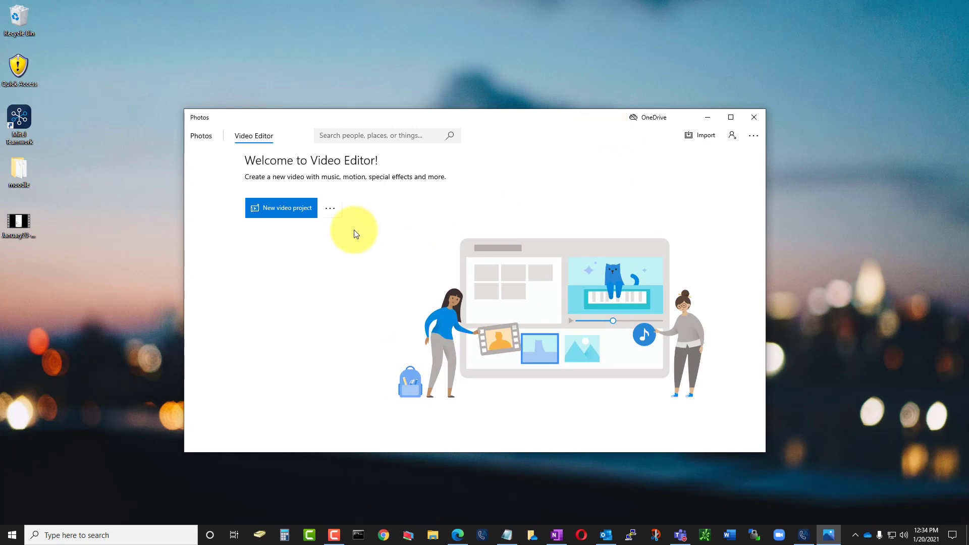
{"action": "left_click", "coordinate": [261, 210]}
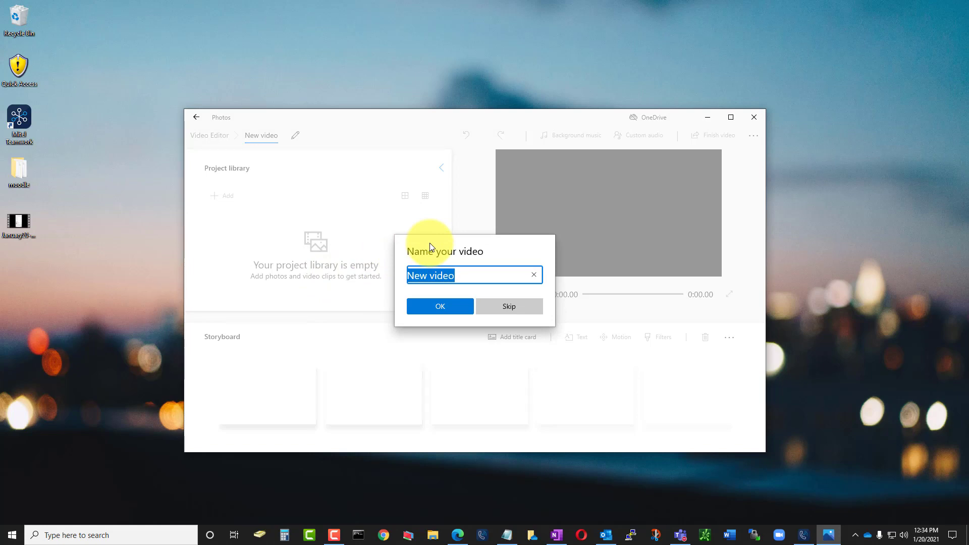
{"action": "type", "text": "Te"}
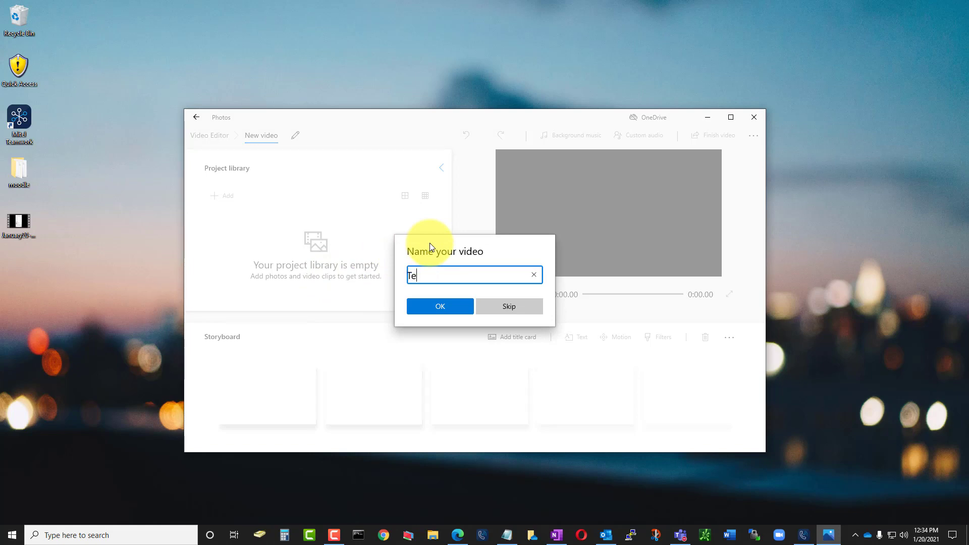
{"action": "type", "text": "st01"}
{"action": "key", "text": "Return"}
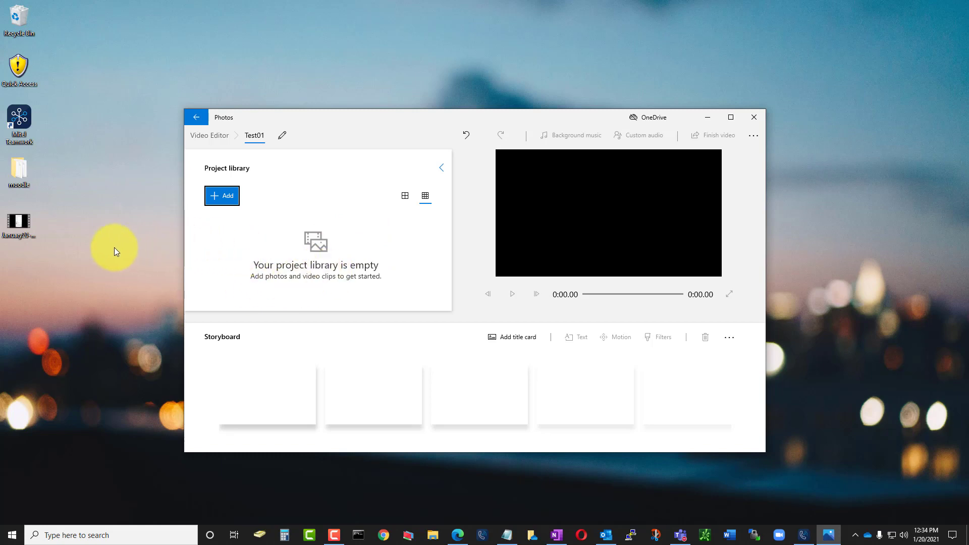
- Add the January20 MP4 video from the desktop to the project library and maximize the editor window
{"action": "left_click", "coordinate": [20, 225]}
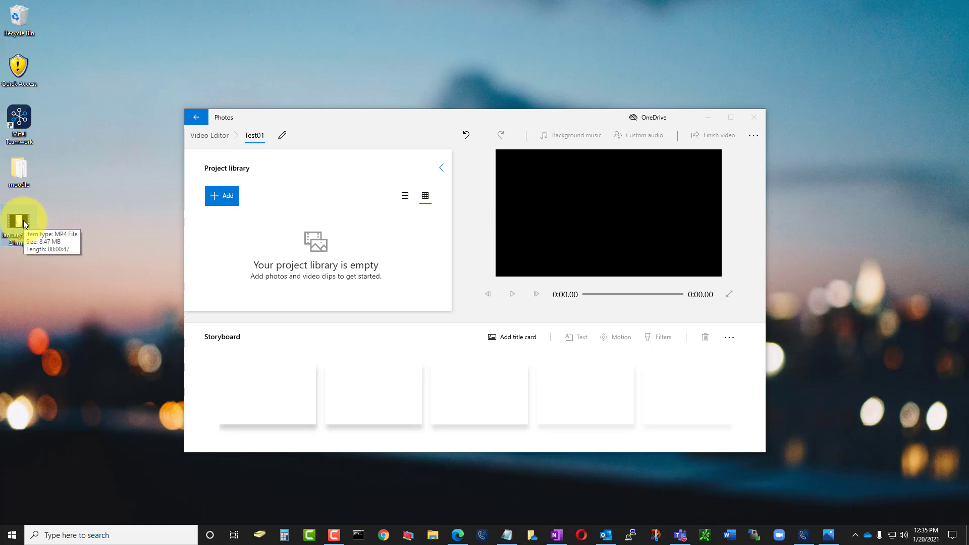
{"action": "left_click_drag", "start_coordinate": [24, 221], "coordinate": [263, 233]}
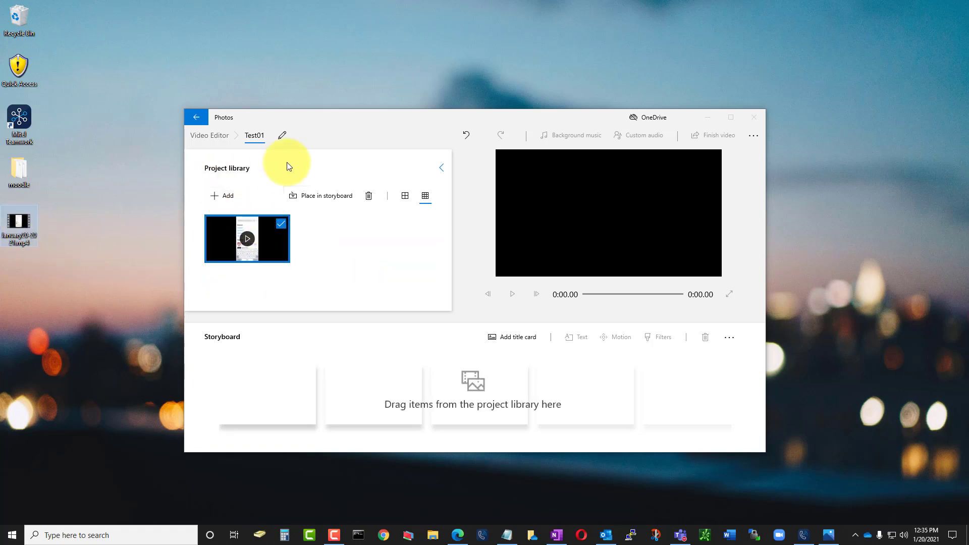
{"action": "left_click", "coordinate": [731, 118]}
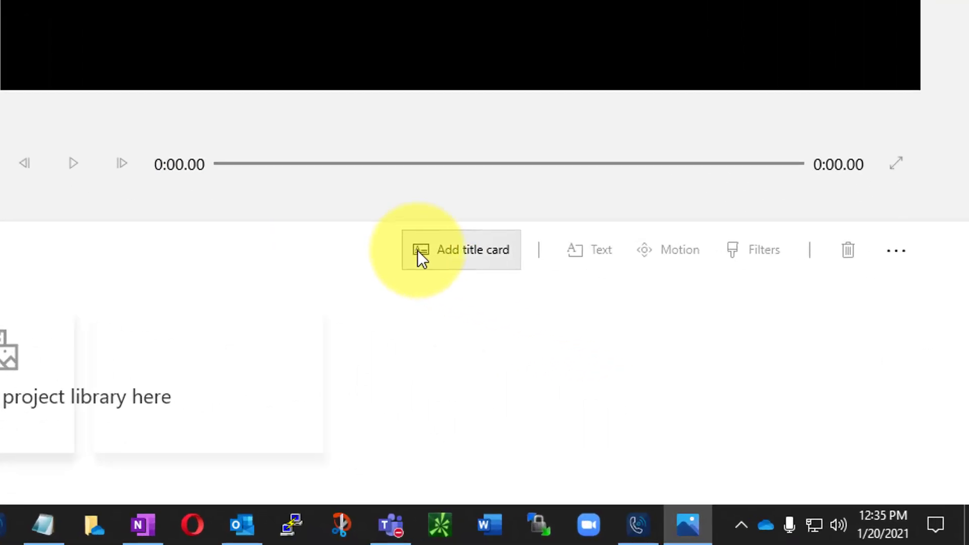
- Add a title card to the storyboard and set its text to "Video Editor"
{"action": "left_click", "coordinate": [402, 238]}
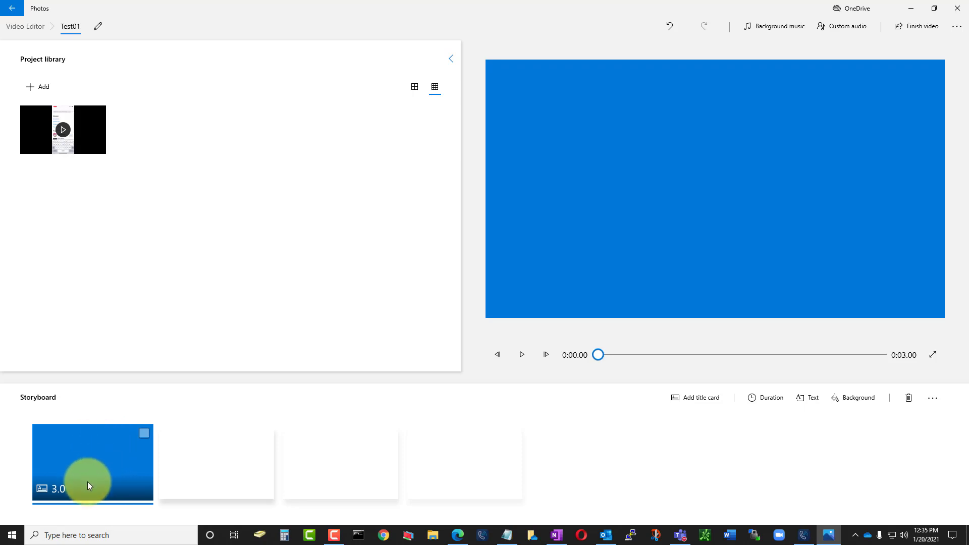
{"action": "right_click", "coordinate": [99, 448]}
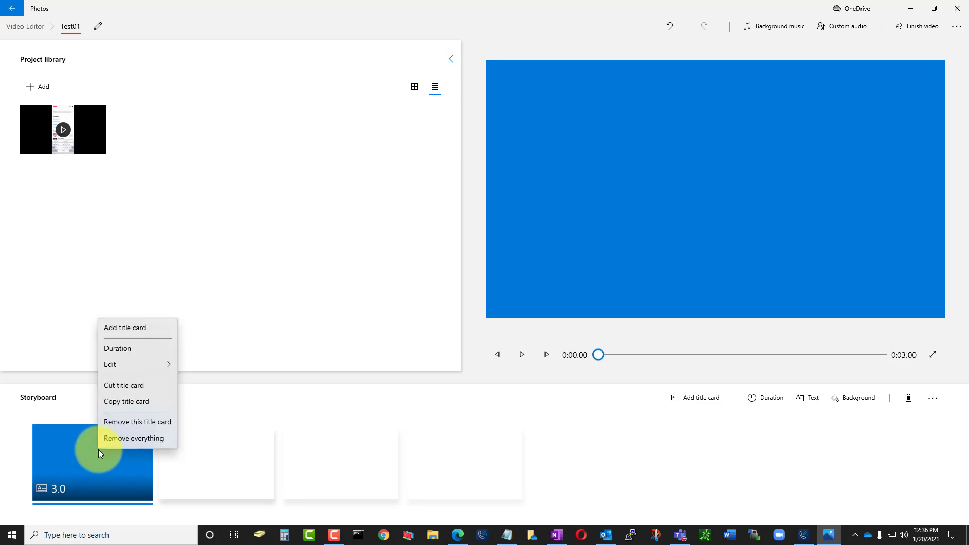
{"action": "mouse_move", "coordinate": [151, 364]}
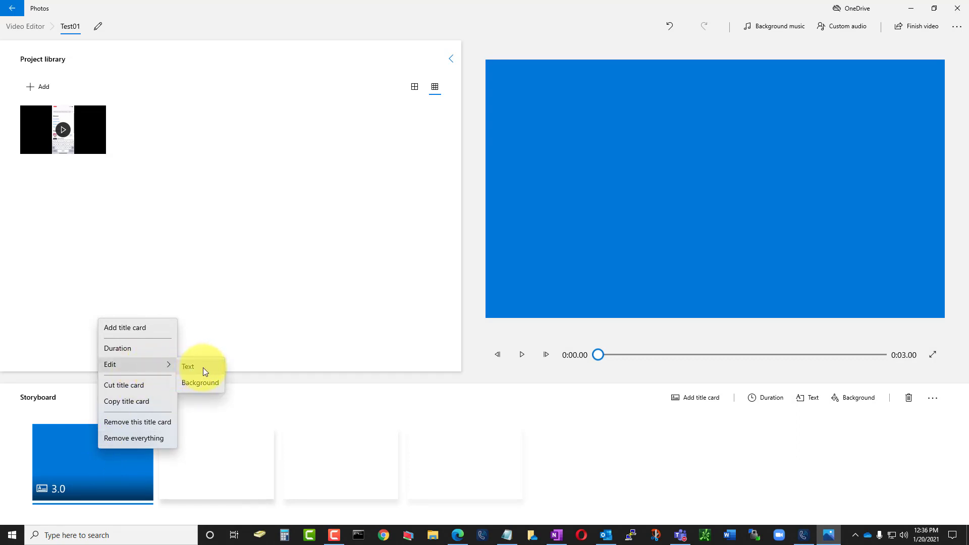
{"action": "left_click", "coordinate": [203, 367]}
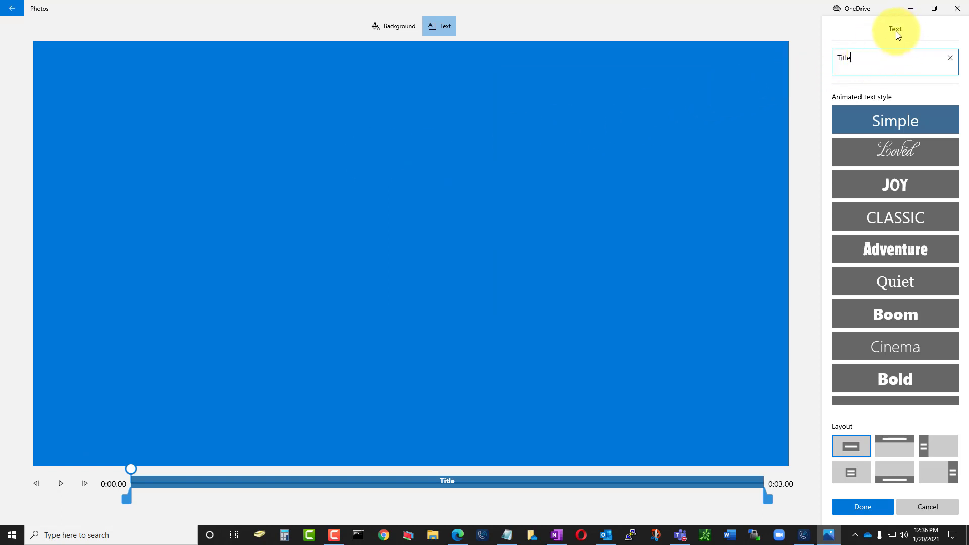
{"action": "left_click_drag", "start_coordinate": [837, 69], "coordinate": [797, 73]}
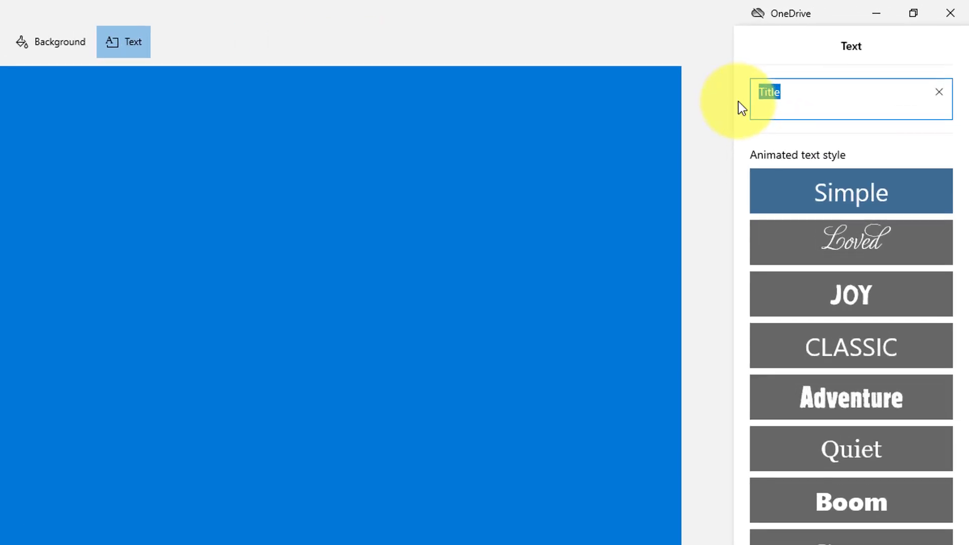
{"action": "key", "text": "BackSpace"}
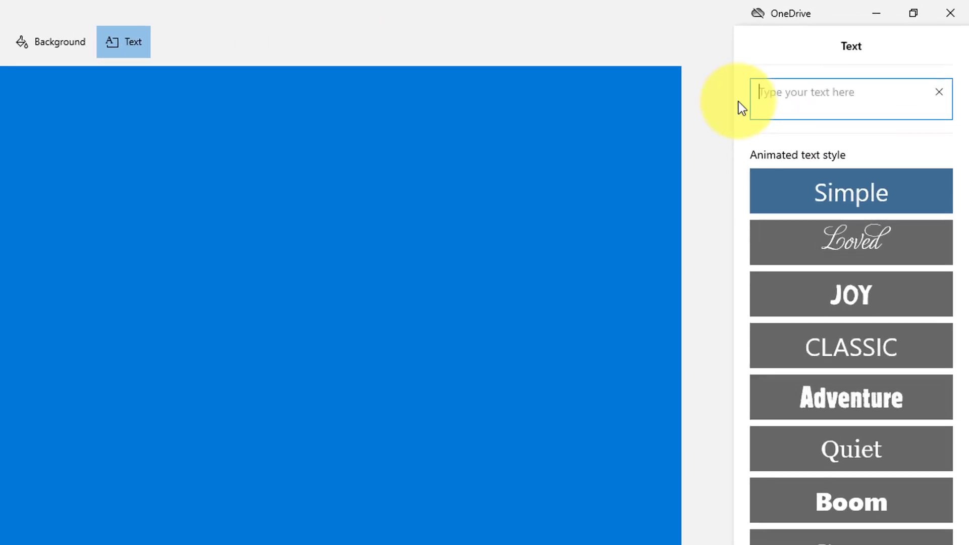
{"action": "type", "text": "Video Edi"}
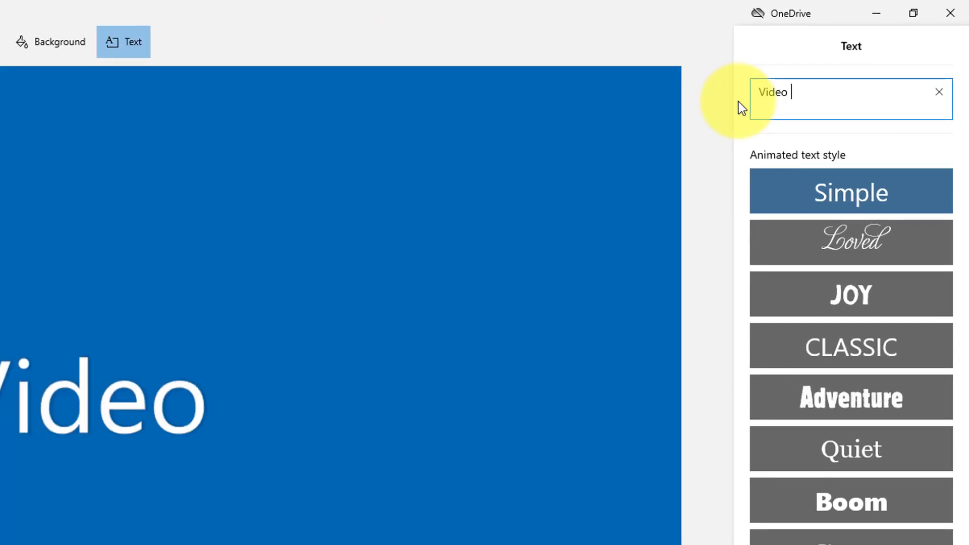
{"action": "type", "text": "tor"}
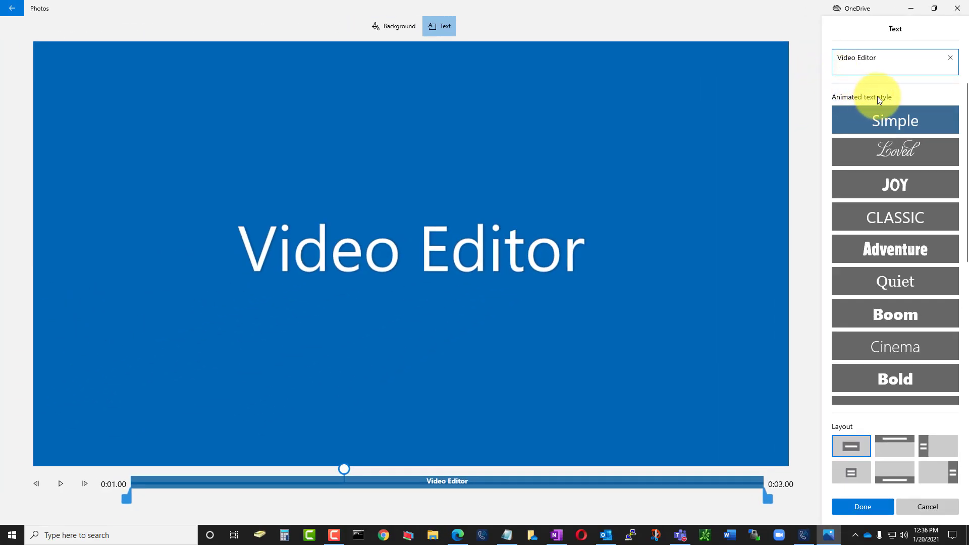
- Try the Loved, Joy, Classic and Adventure animated text styles on the title, returning to Simple
{"action": "left_click", "coordinate": [882, 148]}
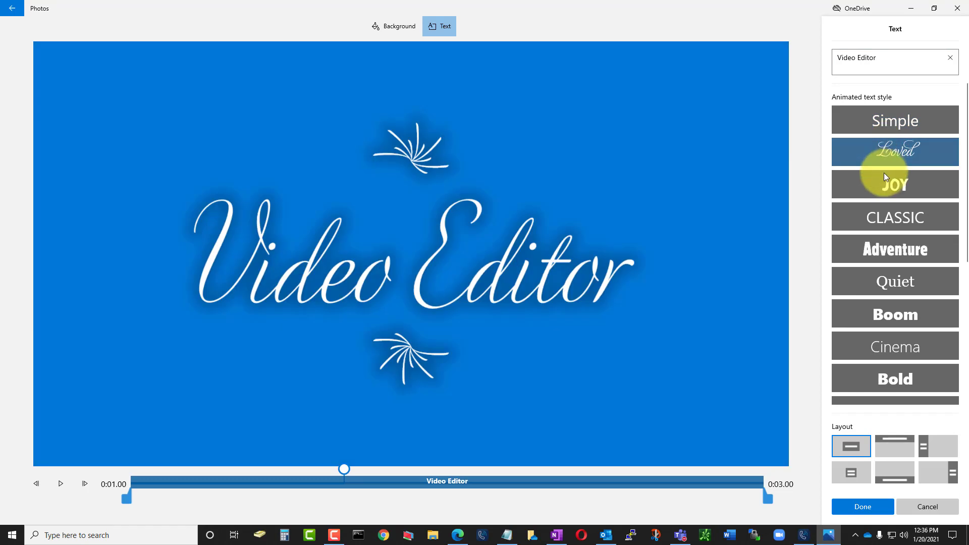
{"action": "left_click", "coordinate": [881, 181]}
{"action": "left_click", "coordinate": [877, 212]}
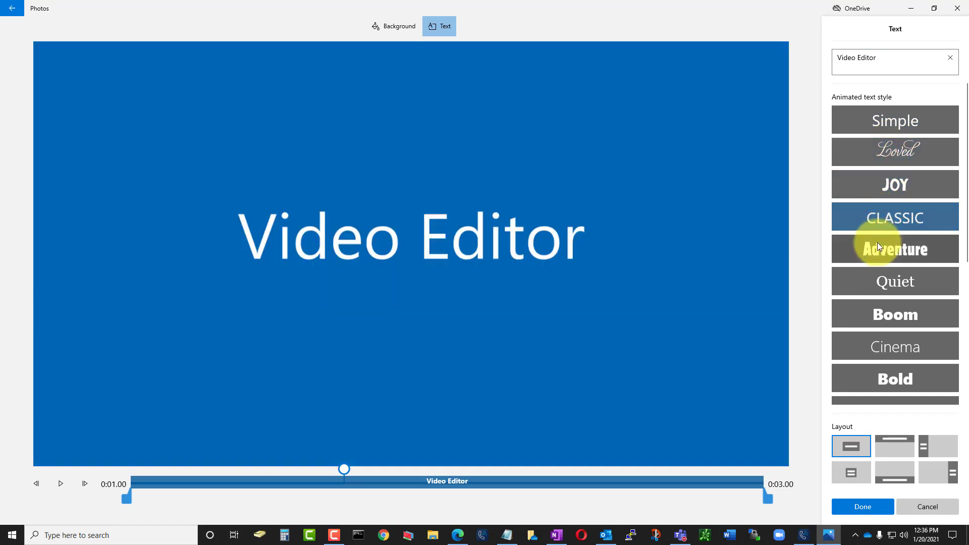
{"action": "left_click", "coordinate": [882, 249]}
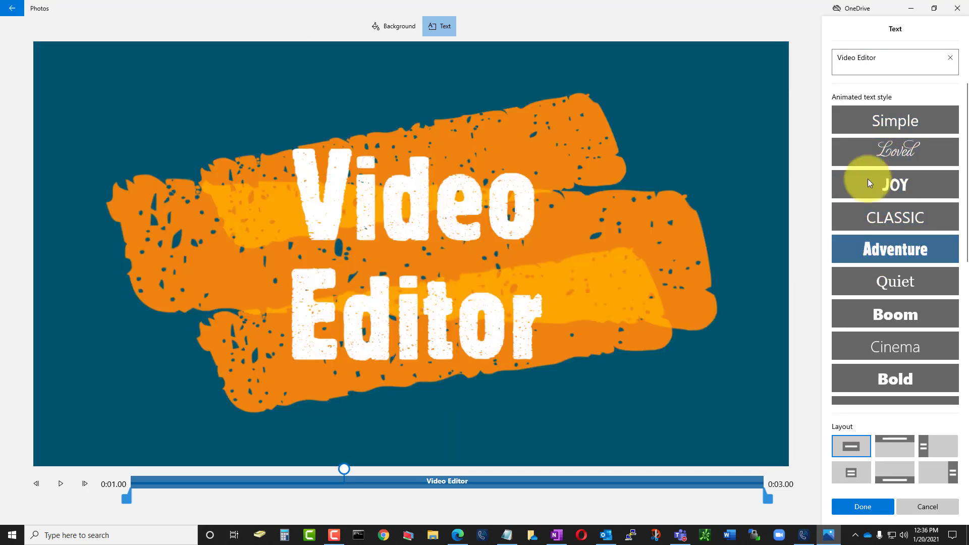
{"action": "left_click", "coordinate": [843, 114]}
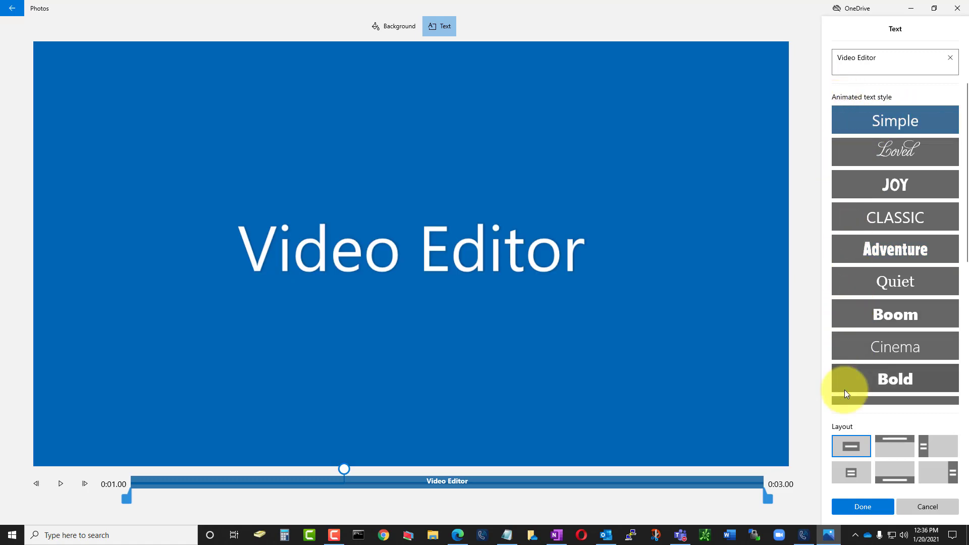
- Try the top and bottom text layouts for the title, returning to the centered layout
{"action": "left_click", "coordinate": [890, 442]}
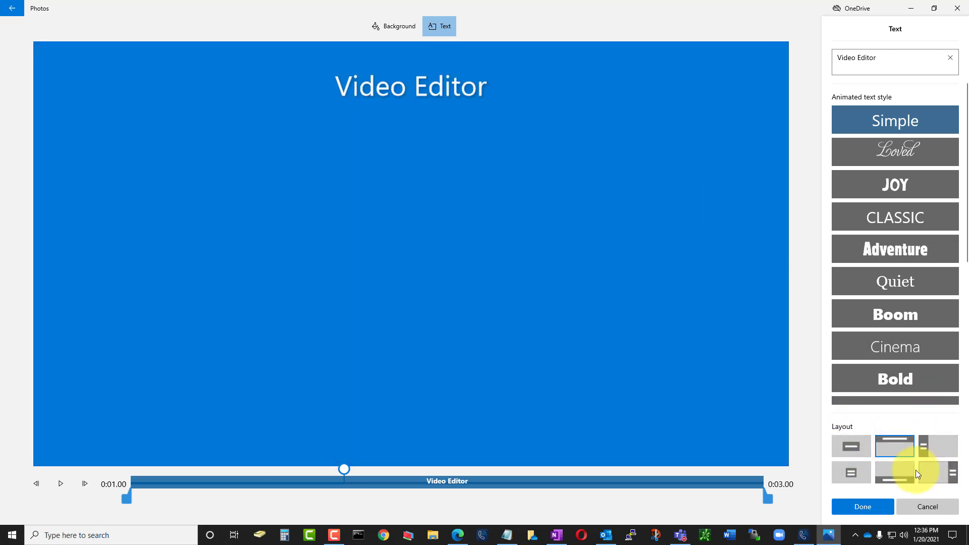
{"action": "left_click", "coordinate": [894, 474]}
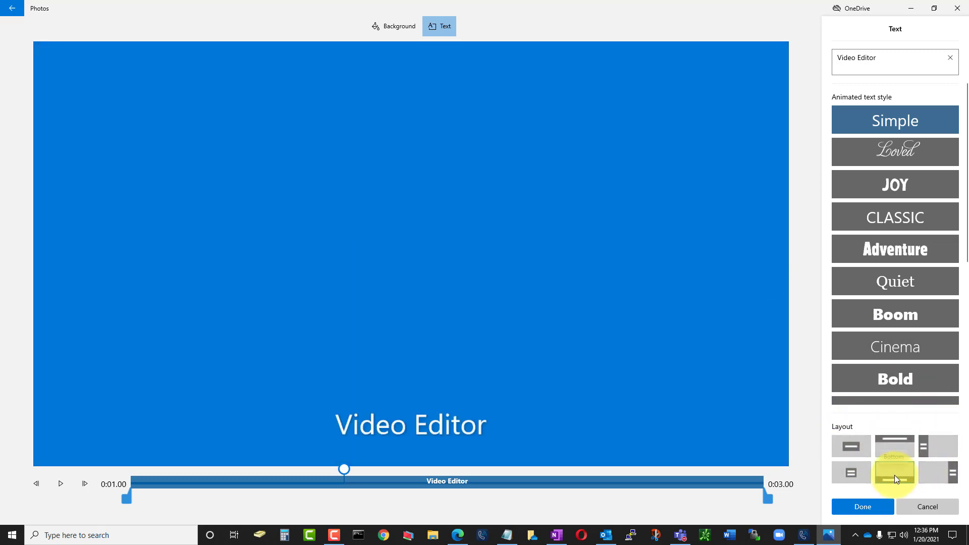
{"action": "left_click", "coordinate": [858, 446]}
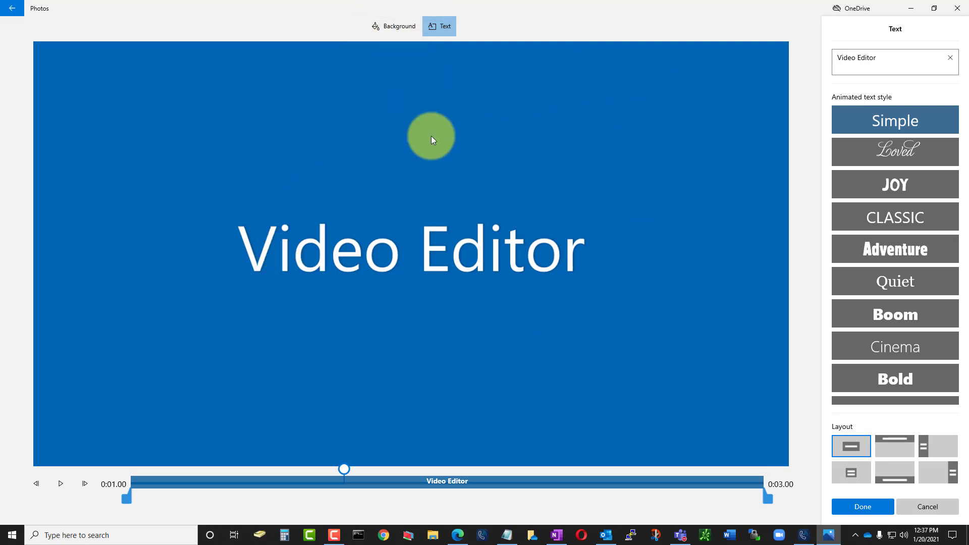
- Try other background colors on the title card, restore Default blue, and apply the title card edits
{"action": "left_click", "coordinate": [402, 31]}
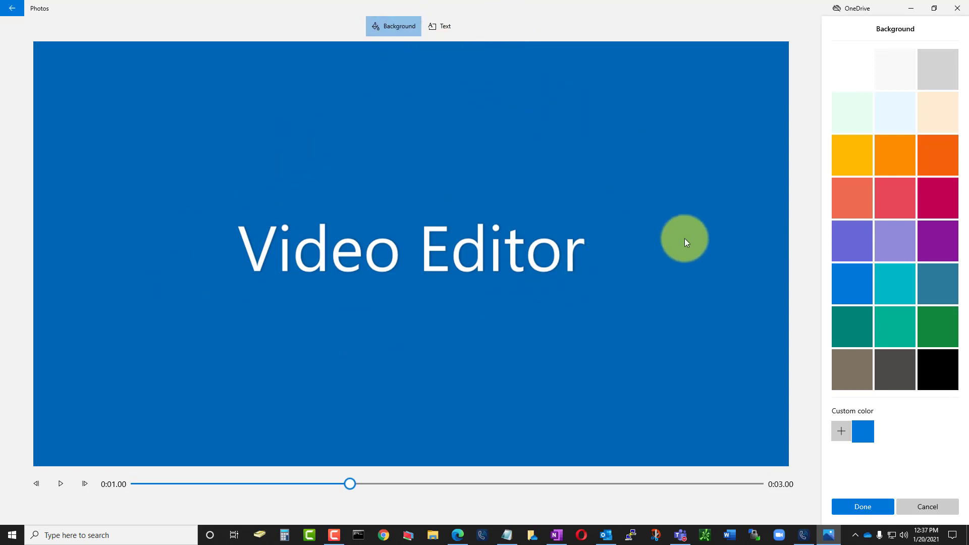
{"action": "left_click", "coordinate": [935, 277]}
{"action": "left_click", "coordinate": [903, 290]}
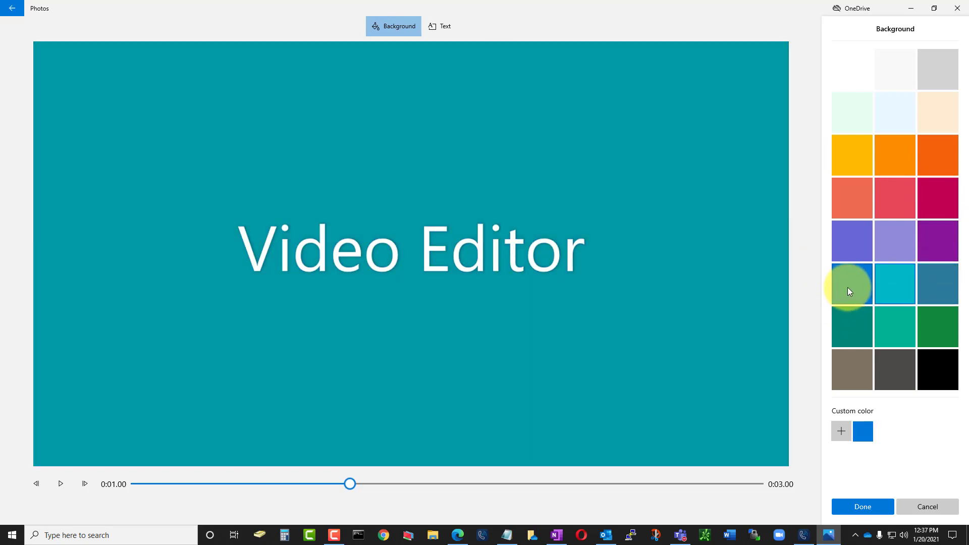
{"action": "left_click", "coordinate": [848, 290]}
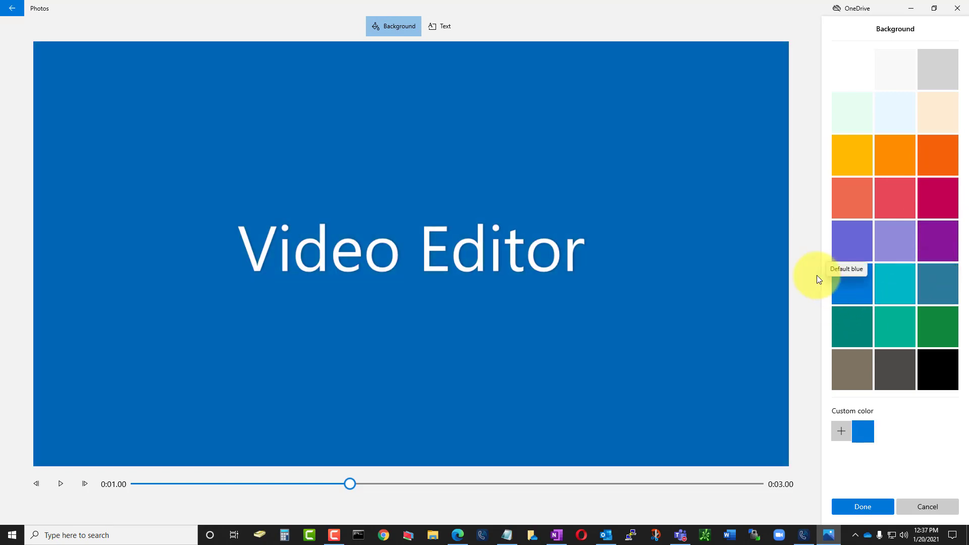
{"action": "left_click", "coordinate": [849, 508]}
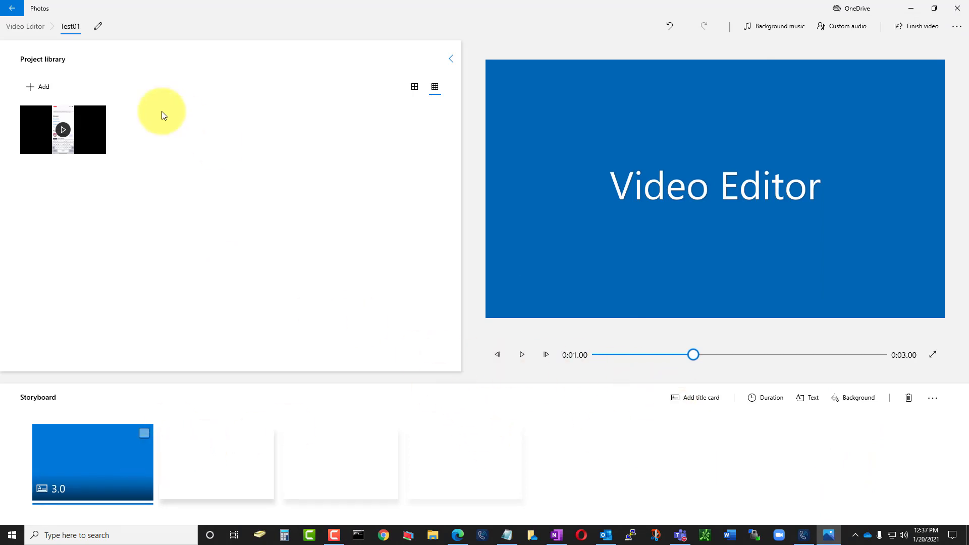
- Place the library video clip in the storyboard directly after the title card
{"action": "left_click", "coordinate": [86, 130]}
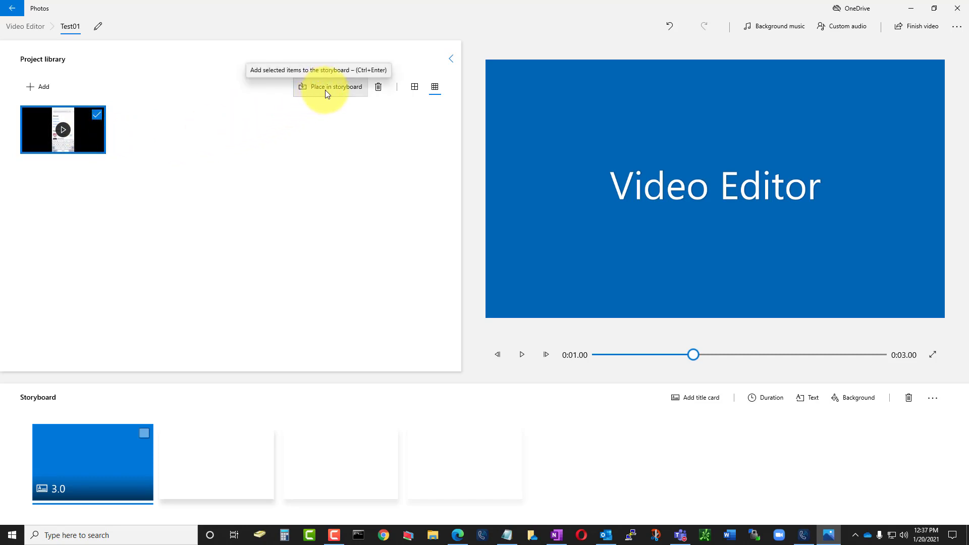
{"action": "left_click_drag", "start_coordinate": [81, 141], "coordinate": [223, 469]}
{"action": "left_click_drag", "start_coordinate": [228, 476], "coordinate": [231, 477]}
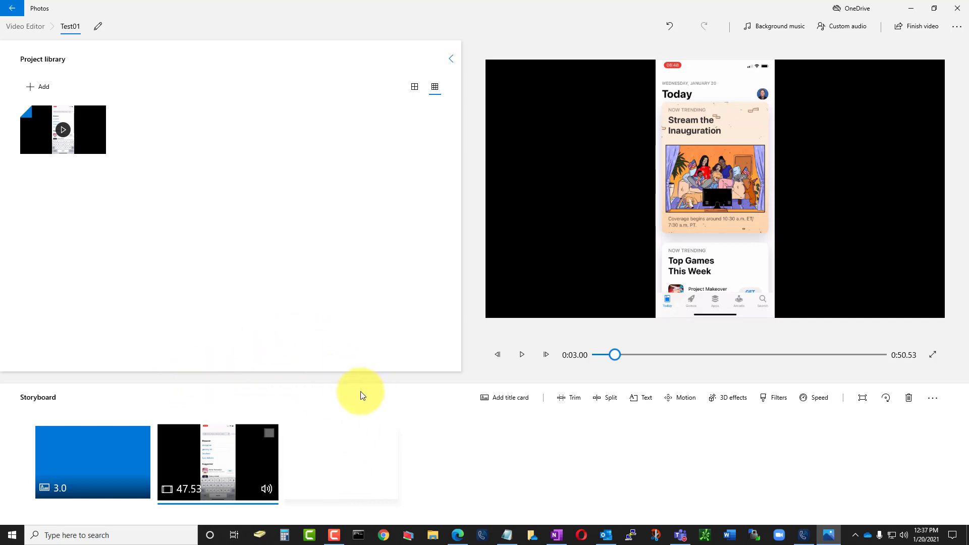
- Trim the end of the storyboard video clip at the Microsoft search results, giving a clip length of 0:17.73
{"action": "left_click", "coordinate": [269, 432]}
{"action": "right_click", "coordinate": [255, 458]}
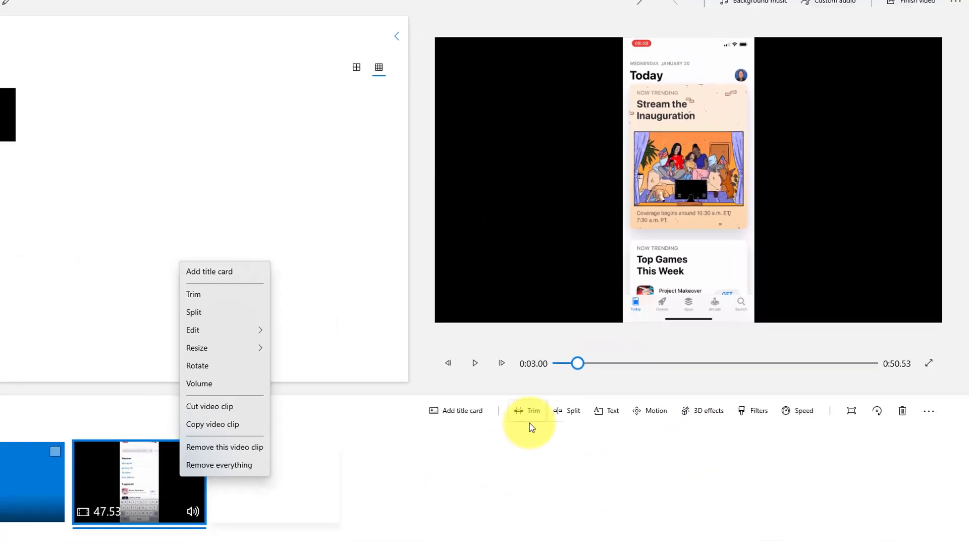
{"action": "mouse_move", "coordinate": [236, 333]}
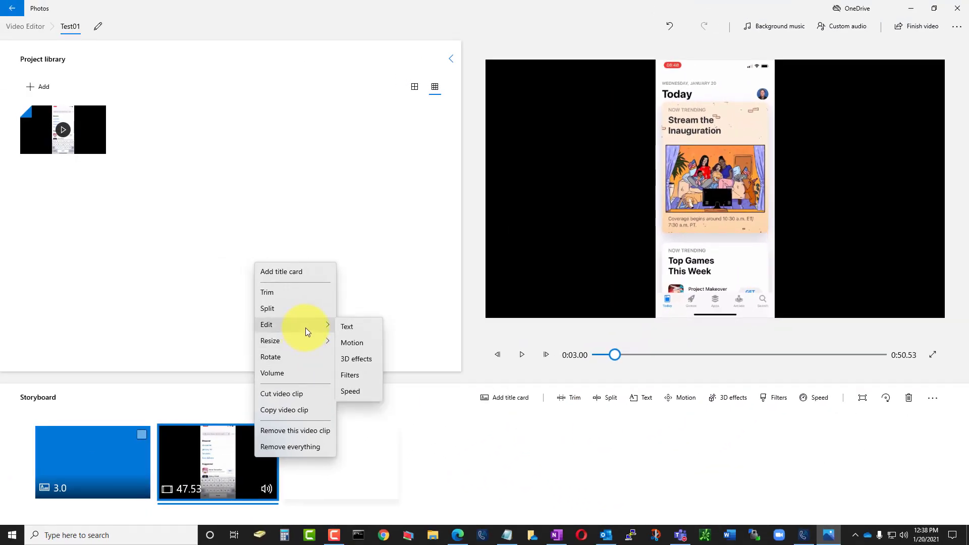
{"action": "left_click", "coordinate": [275, 294]}
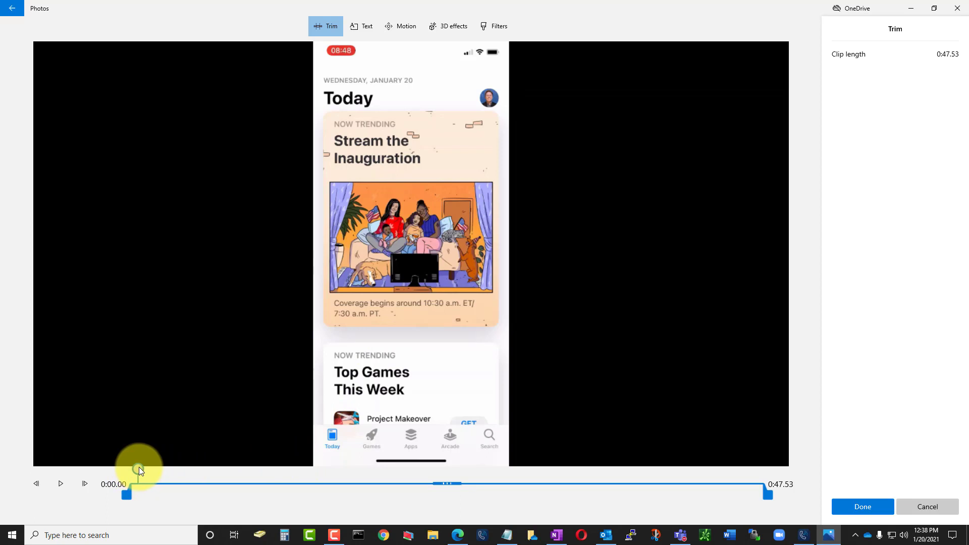
{"action": "left_click_drag", "start_coordinate": [170, 476], "coordinate": [367, 471]}
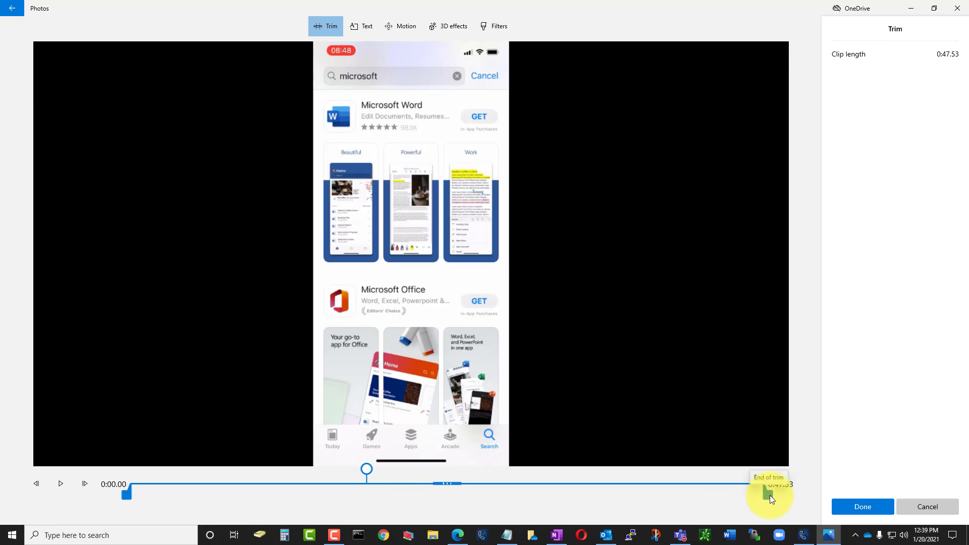
{"action": "left_click_drag", "start_coordinate": [769, 495], "coordinate": [377, 498]}
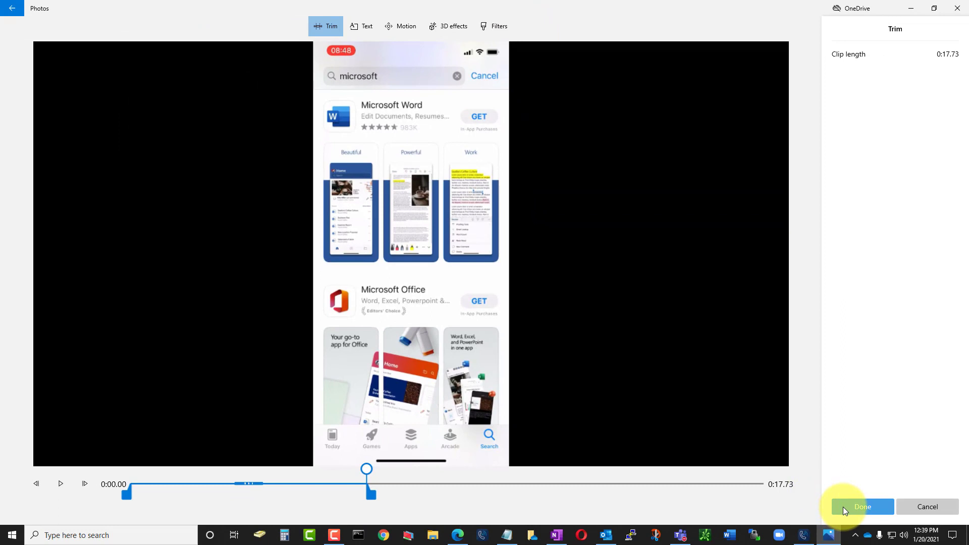
{"action": "left_click", "coordinate": [842, 506]}
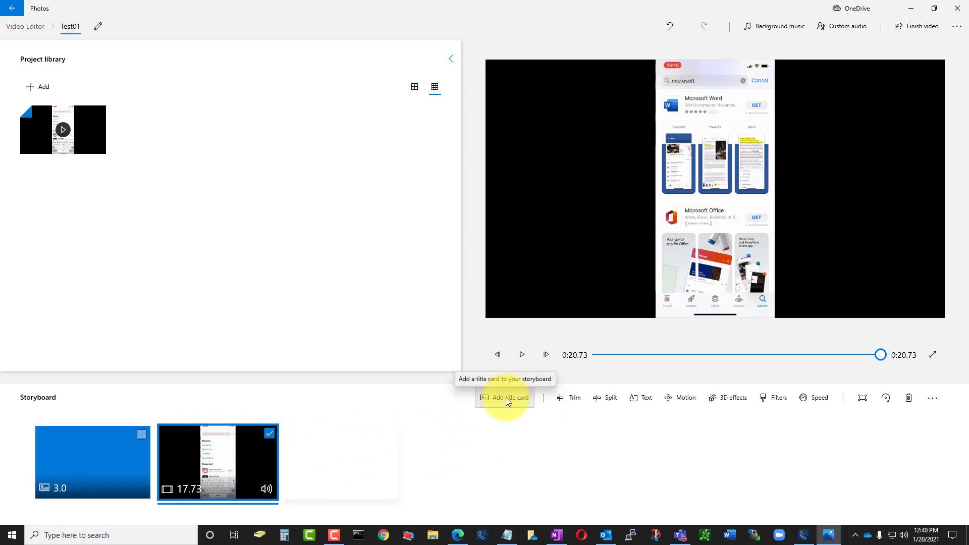
- Duplicate the blue title card in the storyboard and move the copy directly after the trimmed video clip
{"action": "right_click", "coordinate": [118, 455]}
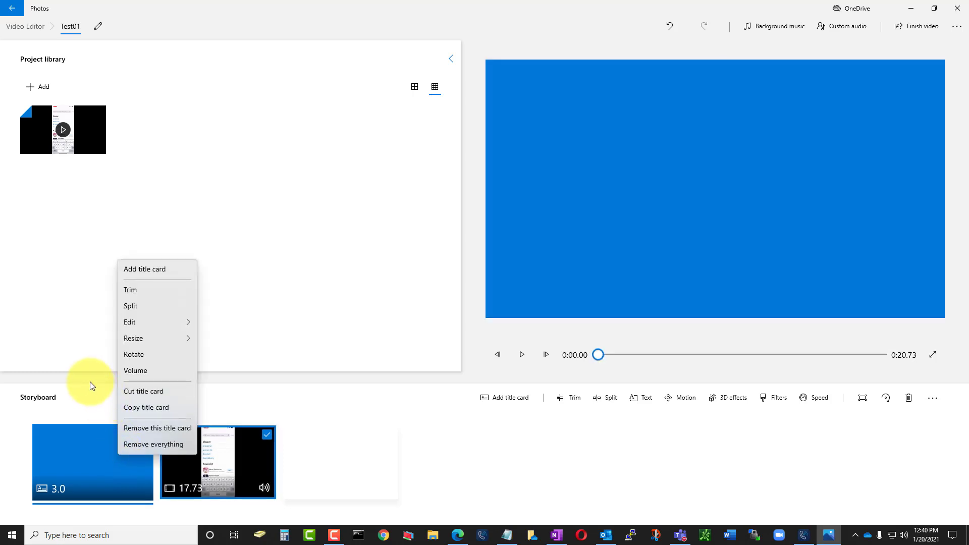
{"action": "left_click", "coordinate": [150, 410]}
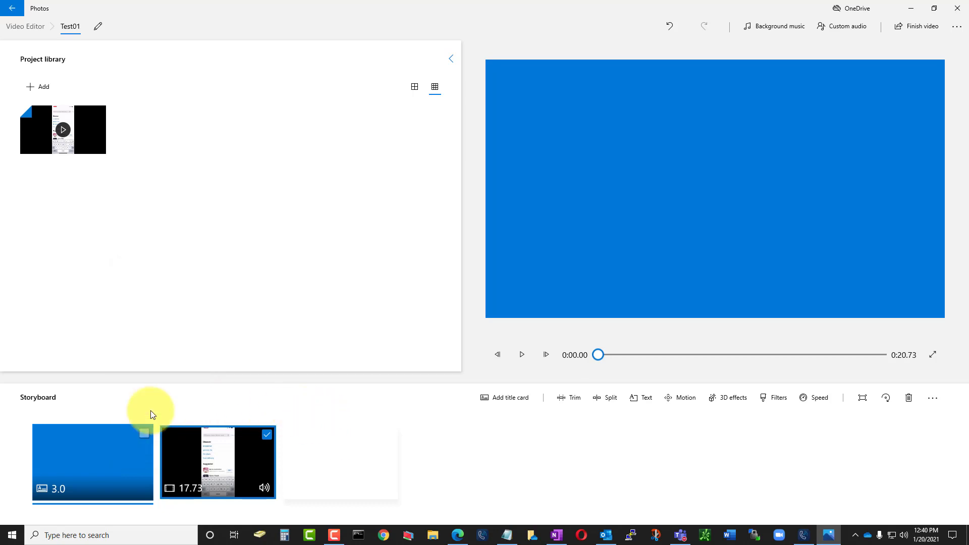
{"action": "key", "text": "ctrl+v"}
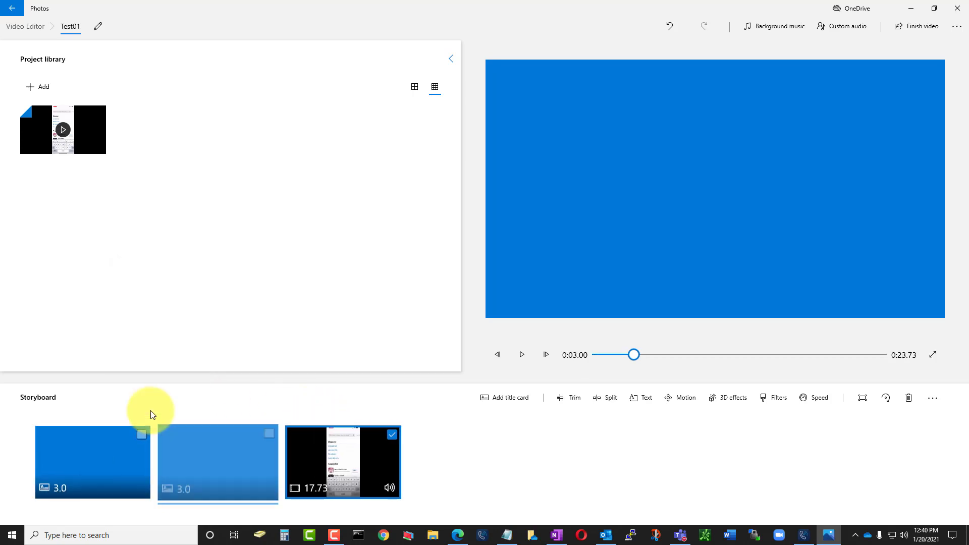
{"action": "left_click", "coordinate": [179, 459]}
{"action": "left_click_drag", "start_coordinate": [194, 462], "coordinate": [369, 462]}
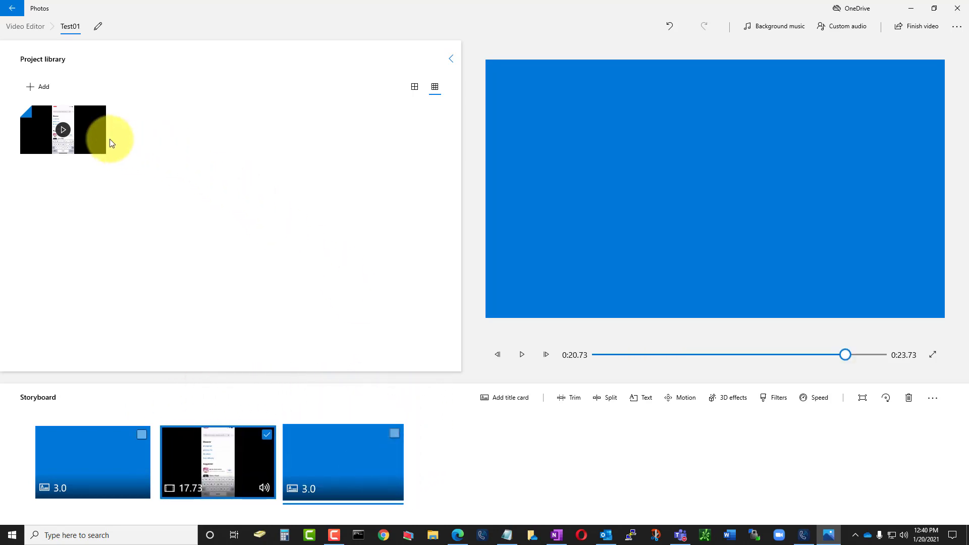
- Place the library video clip after the second title card and trim its start to 0:17.86
{"action": "left_click_drag", "start_coordinate": [96, 136], "coordinate": [484, 464]}
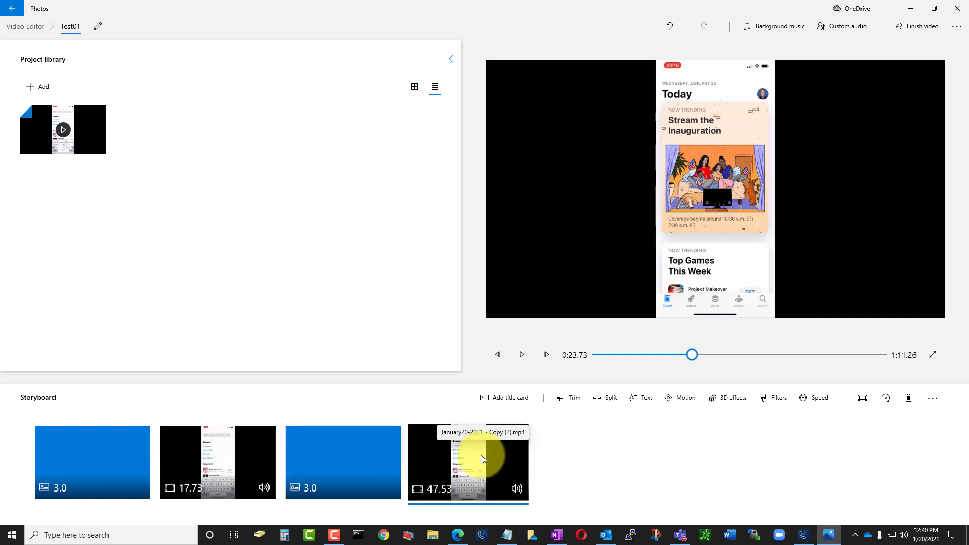
{"action": "left_click", "coordinate": [520, 436]}
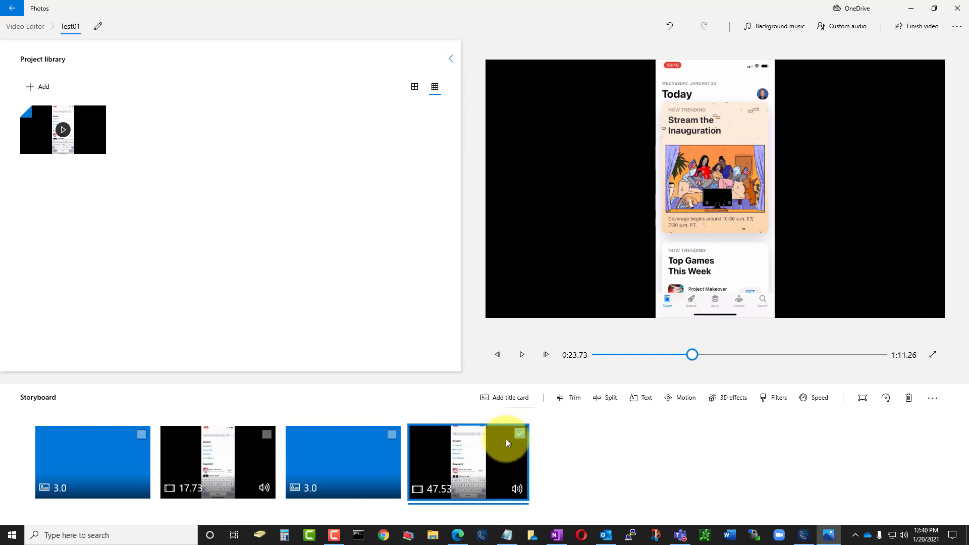
{"action": "right_click", "coordinate": [500, 440]}
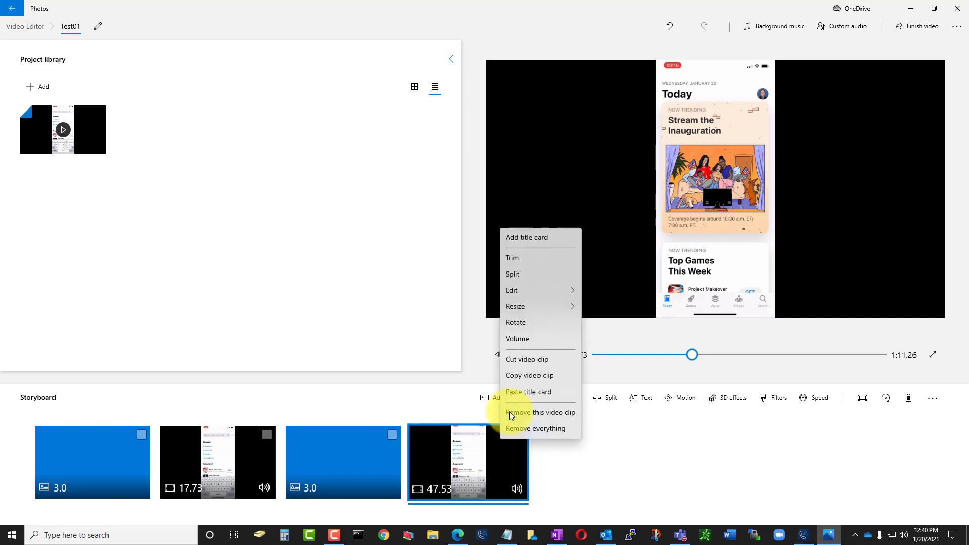
{"action": "left_click", "coordinate": [521, 258]}
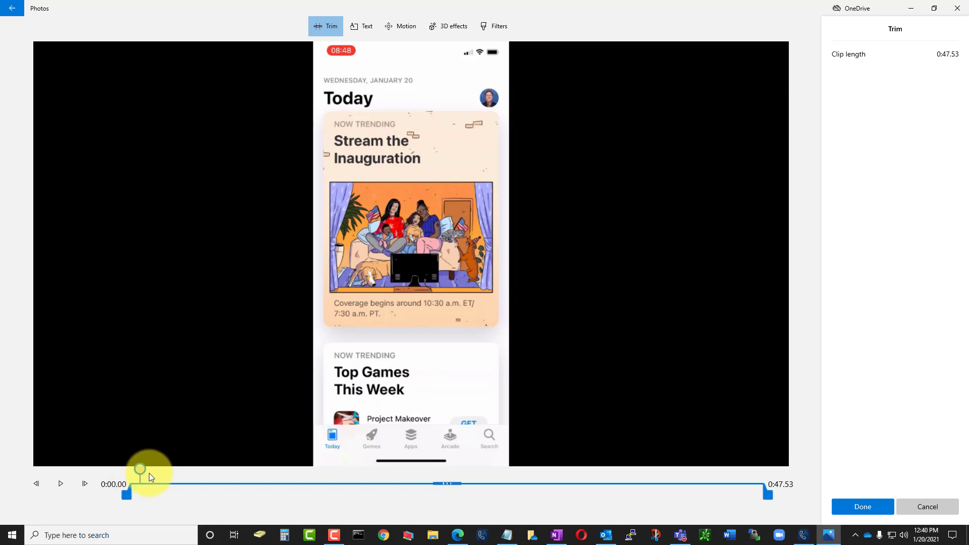
{"action": "left_click_drag", "start_coordinate": [150, 473], "coordinate": [379, 470]}
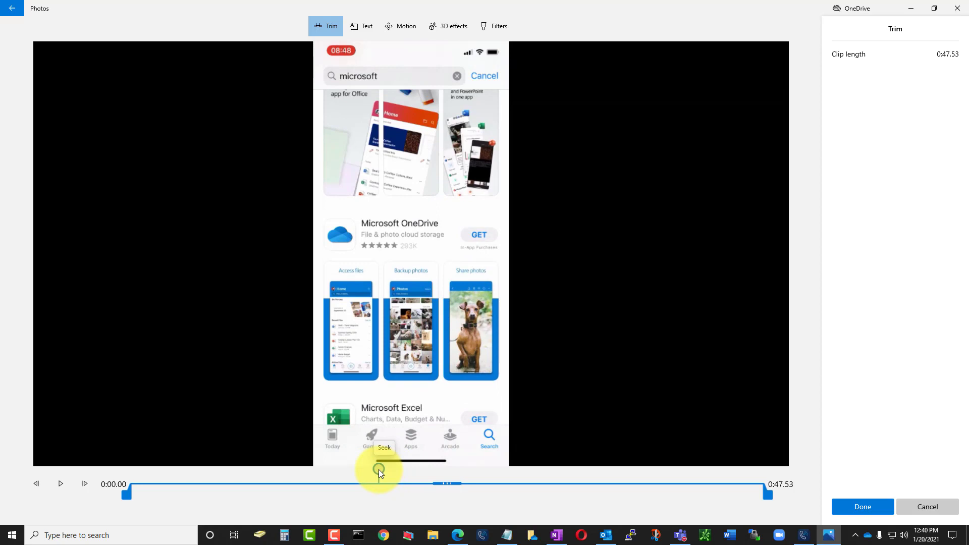
{"action": "left_click_drag", "start_coordinate": [379, 469], "coordinate": [369, 469]}
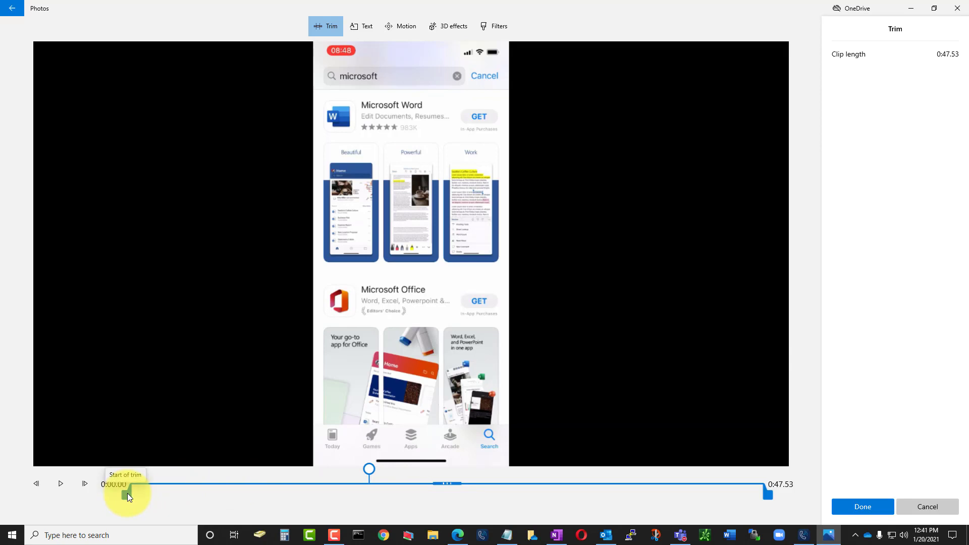
{"action": "left_click_drag", "start_coordinate": [127, 492], "coordinate": [404, 473]}
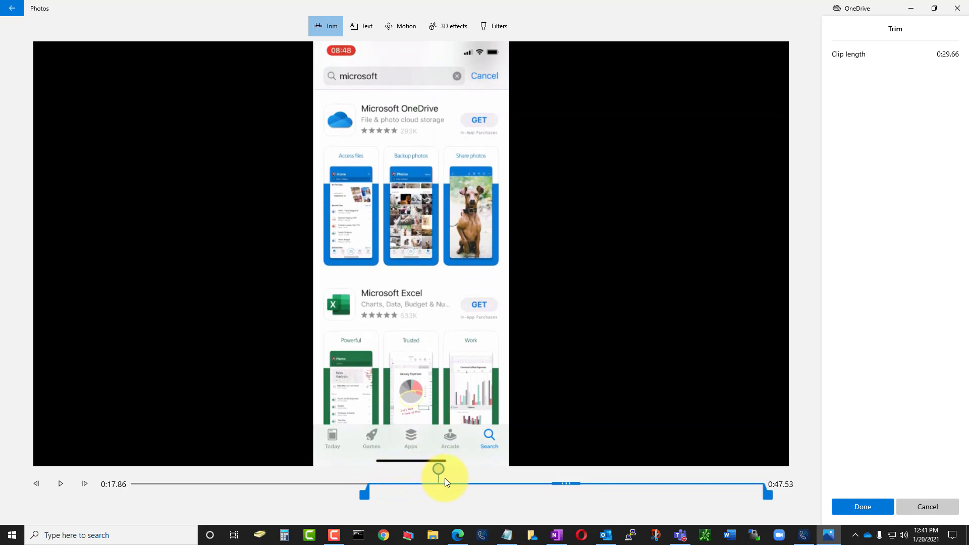
- Trim the end of the second video clip to 0:24.26, at the OneDrive and Excel results, and apply the trim
{"action": "mouse_move", "coordinate": [445, 479]}
{"action": "left_mouse_down"}
{"action": "mouse_move", "coordinate": [473, 478]}
{"action": "mouse_move", "coordinate": [455, 472]}
{"action": "left_mouse_up"}
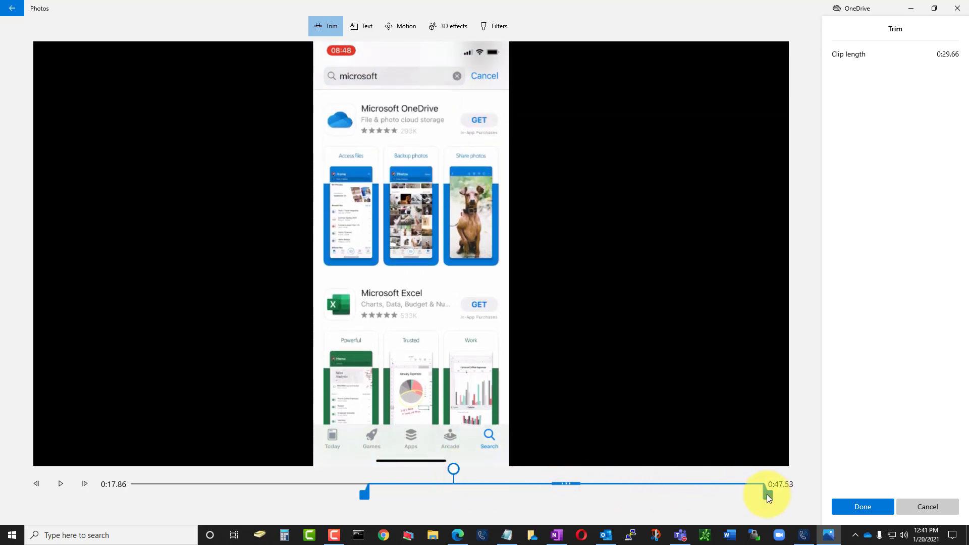
{"action": "left_click_drag", "start_coordinate": [766, 494], "coordinate": [462, 495]}
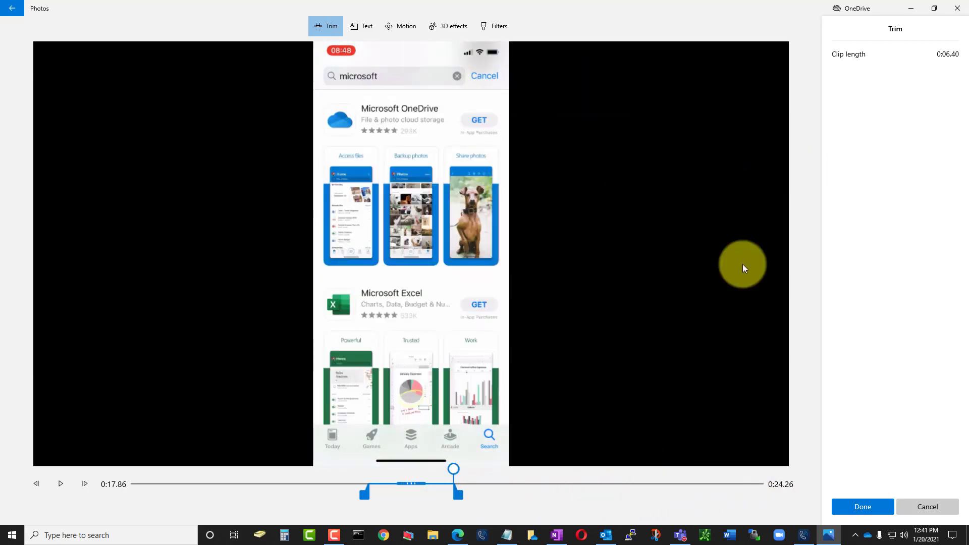
{"action": "left_click", "coordinate": [870, 503]}
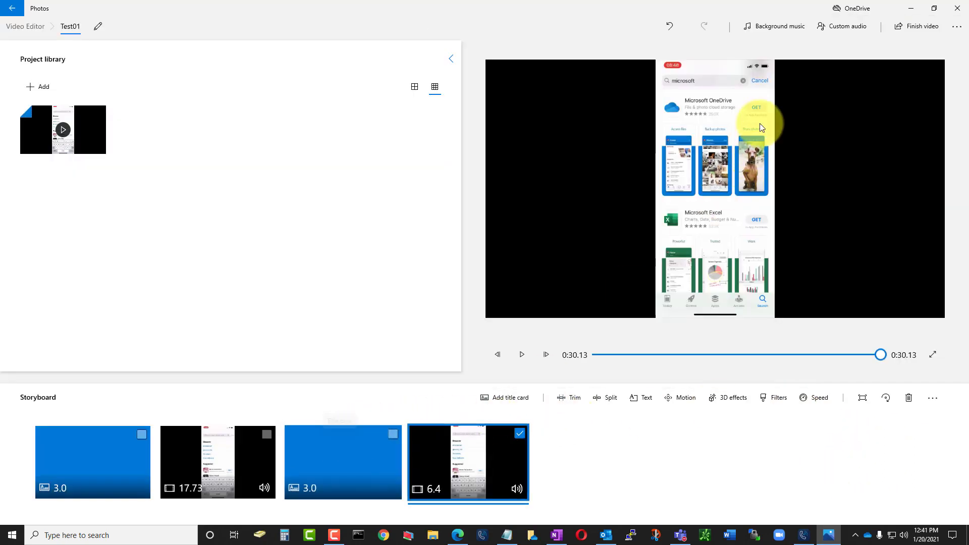
{"action": "left_click", "coordinate": [349, 462]}
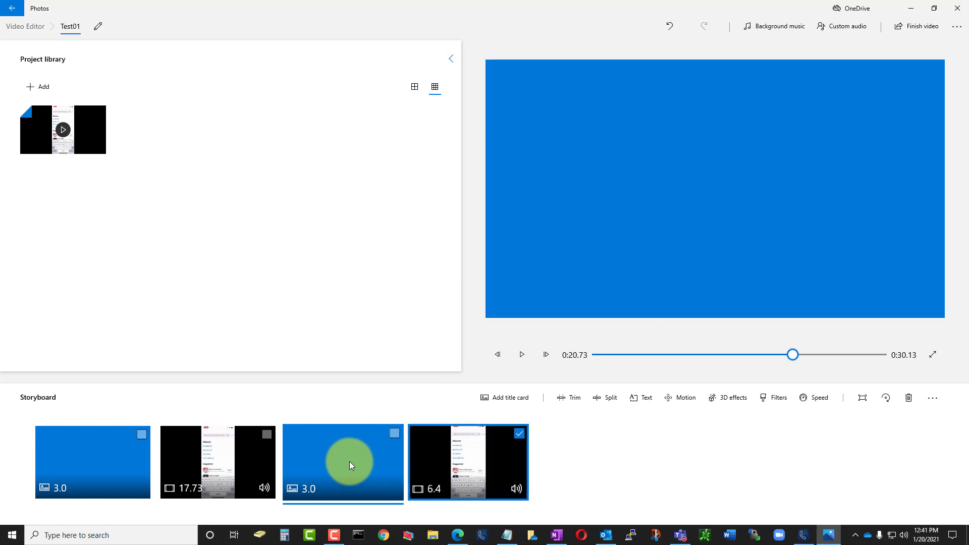
{"action": "left_click", "coordinate": [394, 433]}
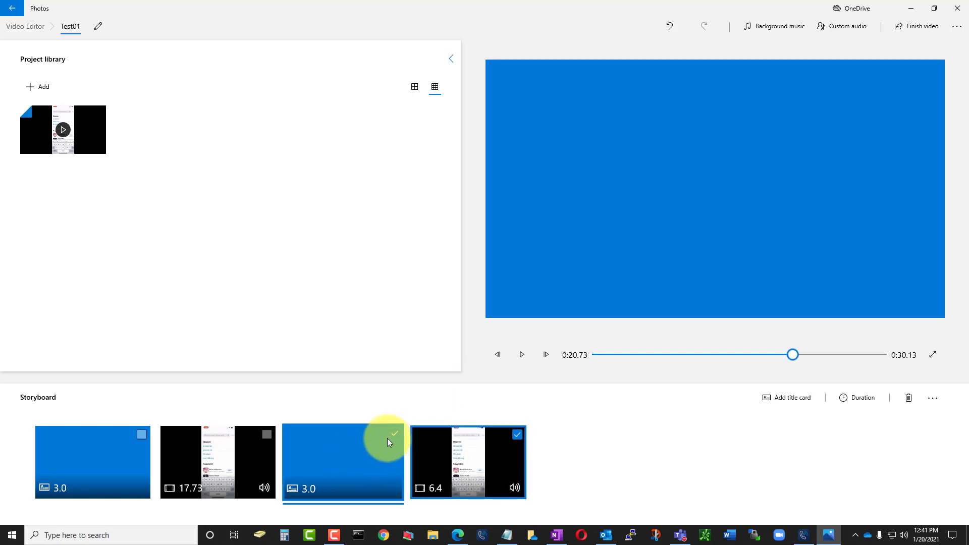
{"action": "right_click", "coordinate": [366, 453]}
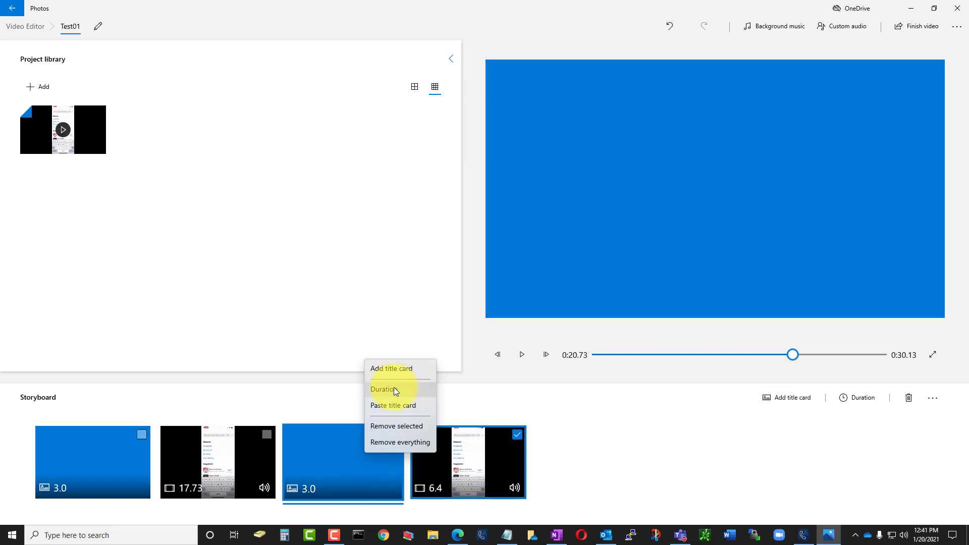
{"action": "left_click", "coordinate": [378, 469]}
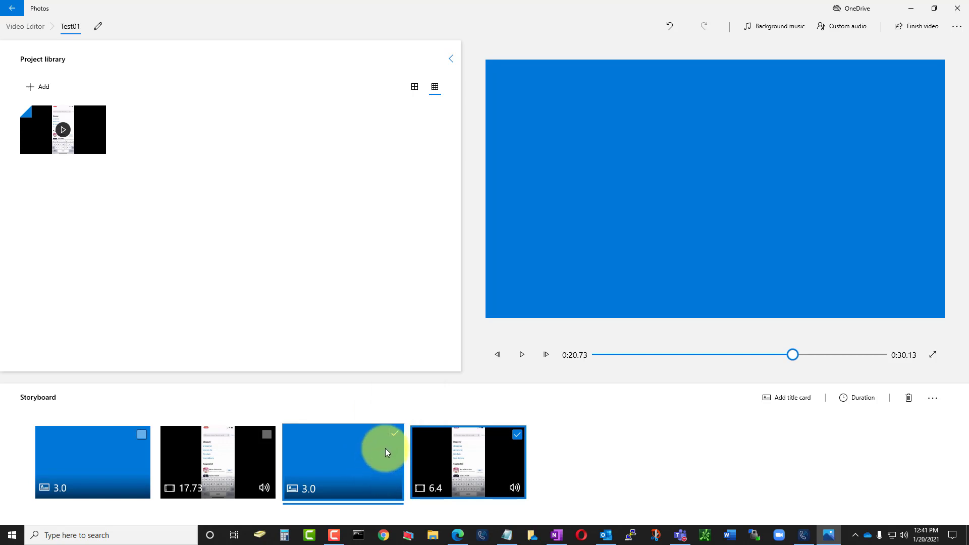
{"action": "right_click", "coordinate": [386, 448]}
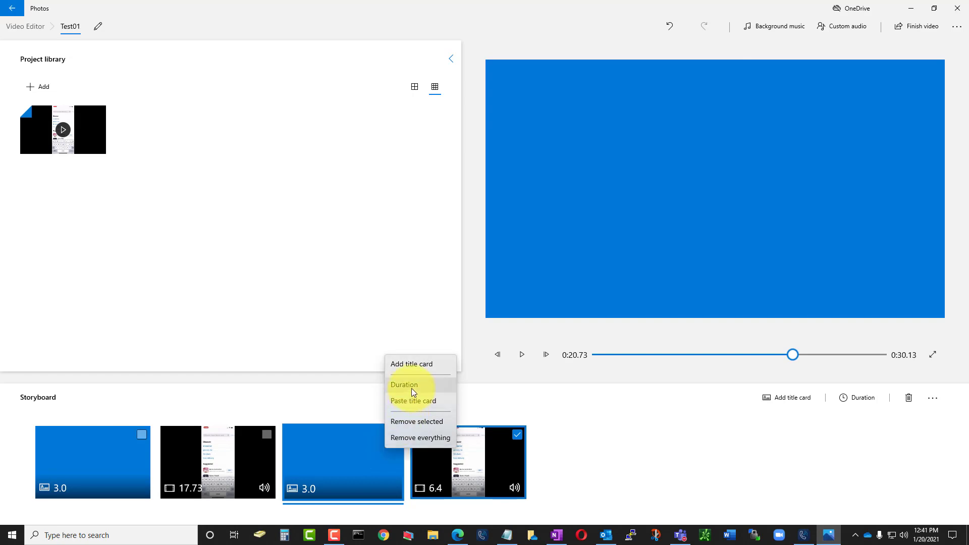
{"action": "left_click", "coordinate": [359, 450]}
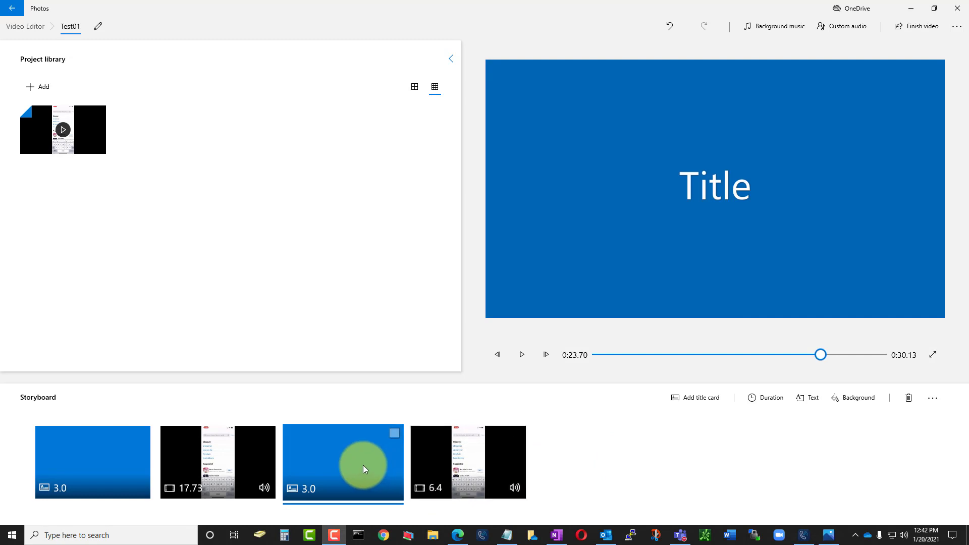
- Replace the text of the second title card with "OneDrive"
{"action": "right_click", "coordinate": [362, 465]}
{"action": "mouse_move", "coordinate": [423, 366]}
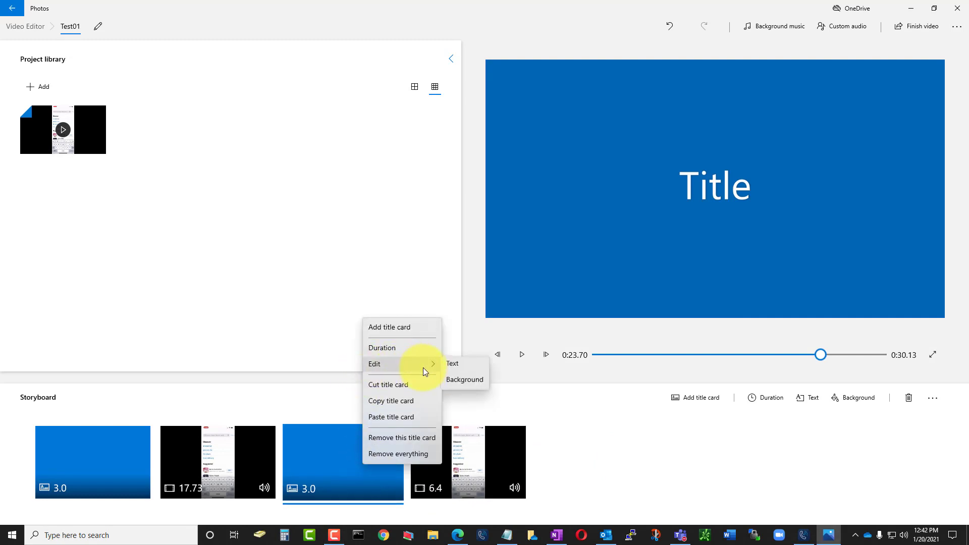
{"action": "left_click", "coordinate": [448, 366]}
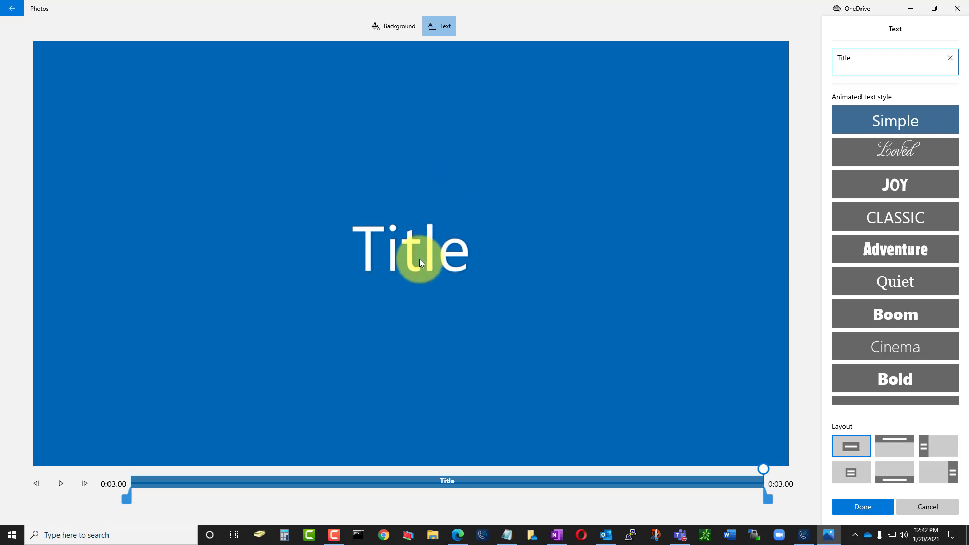
{"action": "left_click_drag", "start_coordinate": [860, 59], "coordinate": [832, 56]}
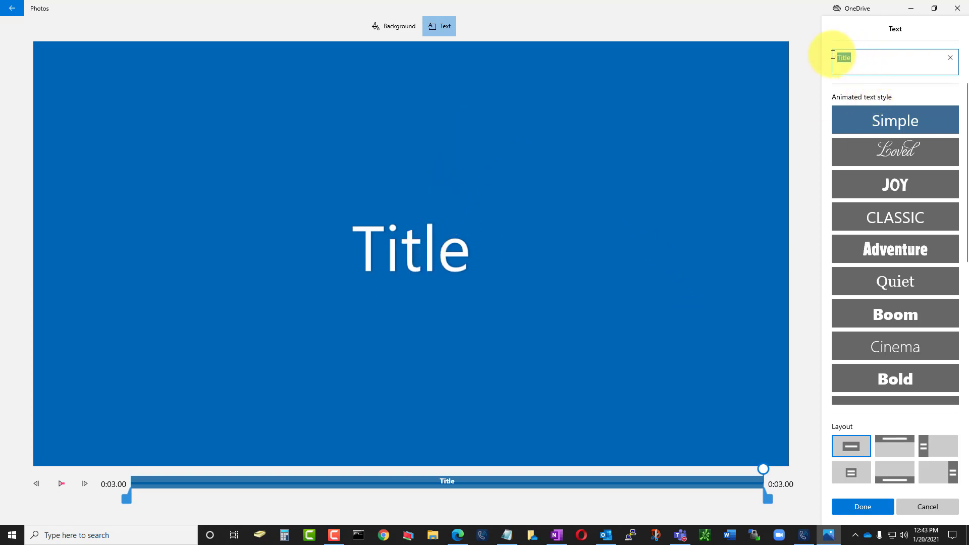
{"action": "type", "text": "One"}
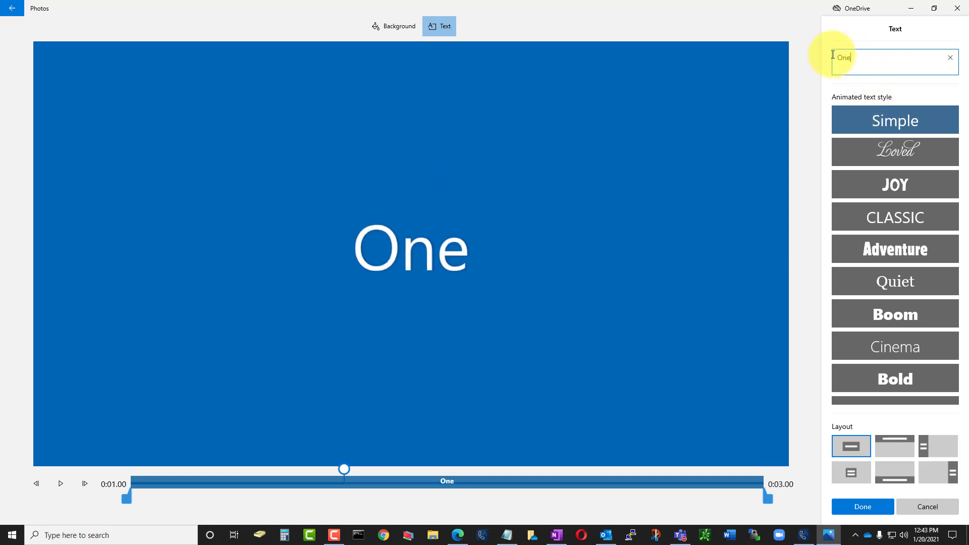
{"action": "type", "text": "Drive"}
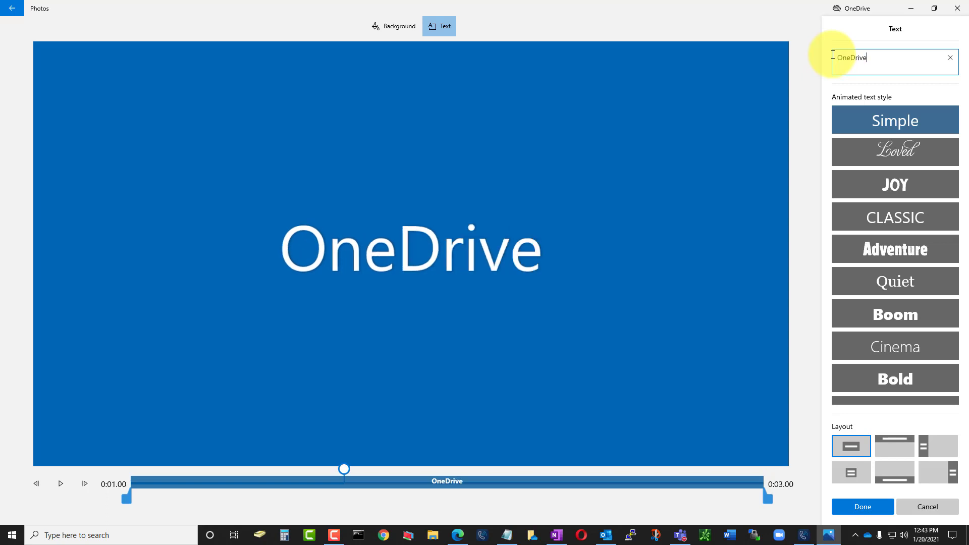
- Set the OneDrive title card's background to Pale red and apply the title card edits
{"action": "left_click", "coordinate": [389, 26]}
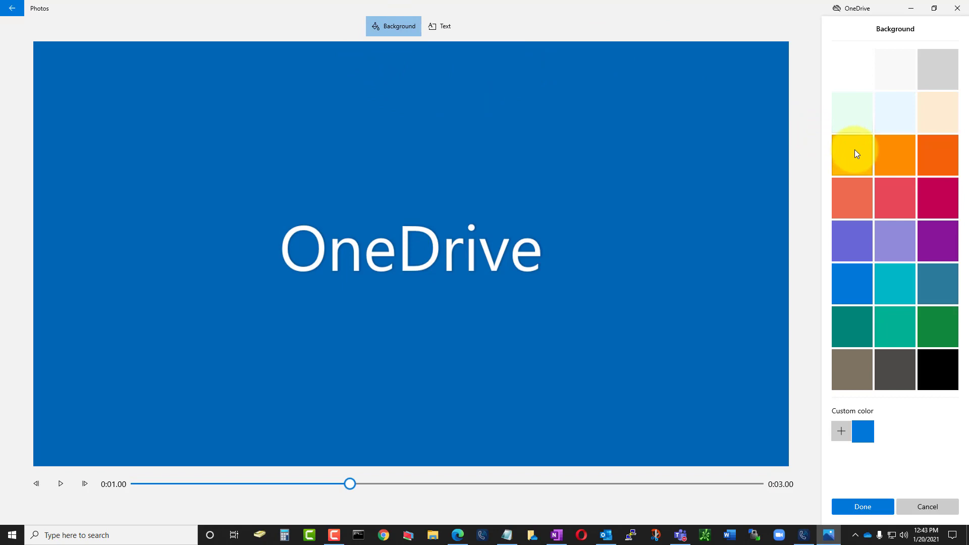
{"action": "left_click", "coordinate": [897, 204]}
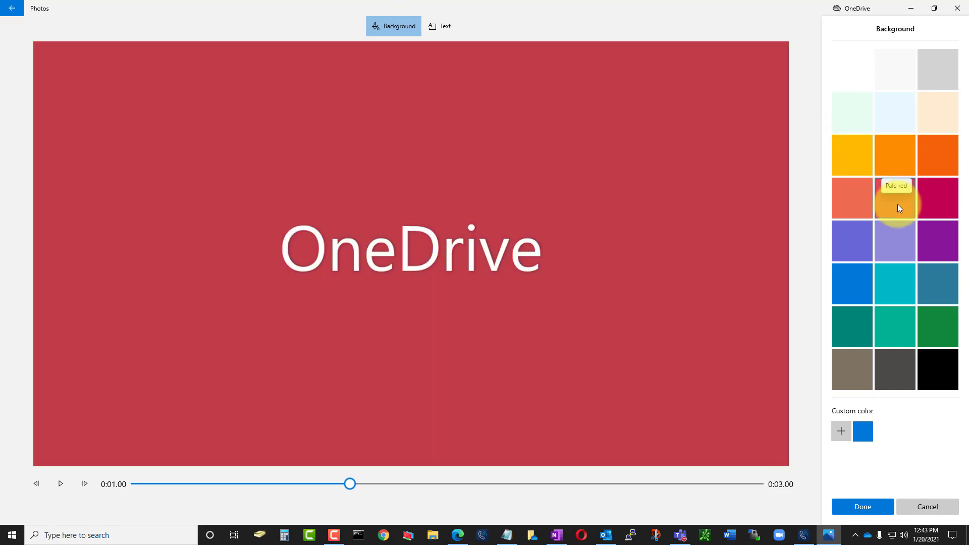
{"action": "left_click", "coordinate": [875, 503]}
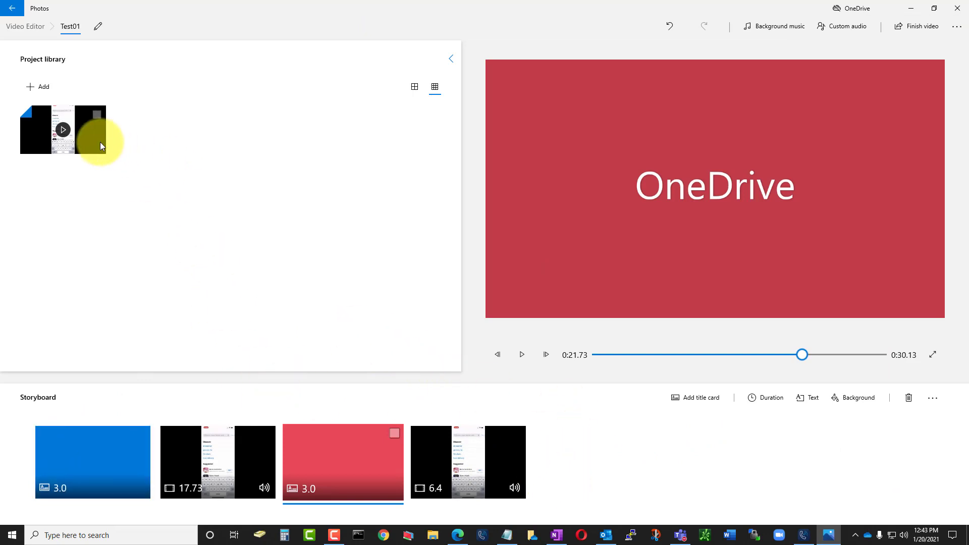
- Add a new title card and place it at the end of the storyboard, after the second video clip
{"action": "left_click", "coordinate": [694, 402]}
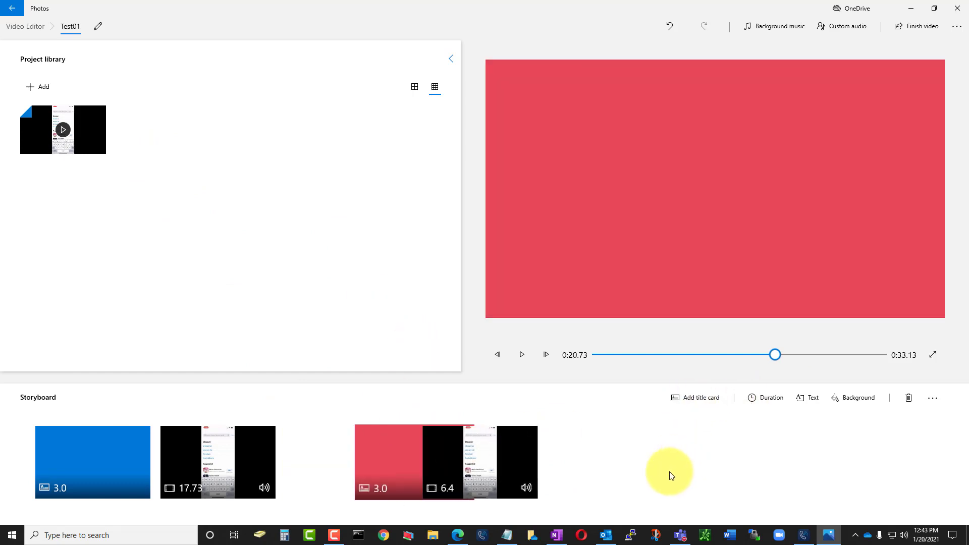
{"action": "left_click_drag", "start_coordinate": [370, 481], "coordinate": [617, 475]}
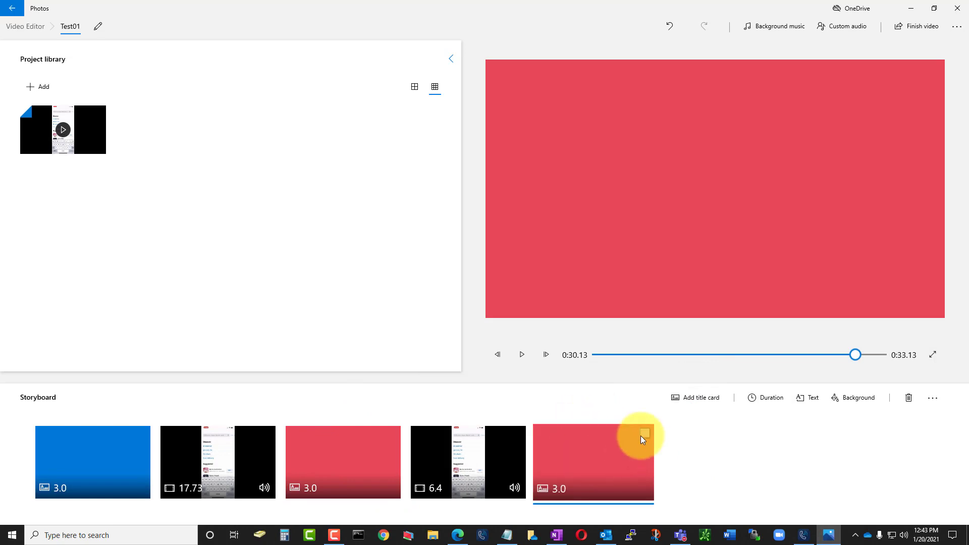
- Replace the text of the third title card, at the end of the storyboard, with "Excel"
{"action": "right_click", "coordinate": [606, 446]}
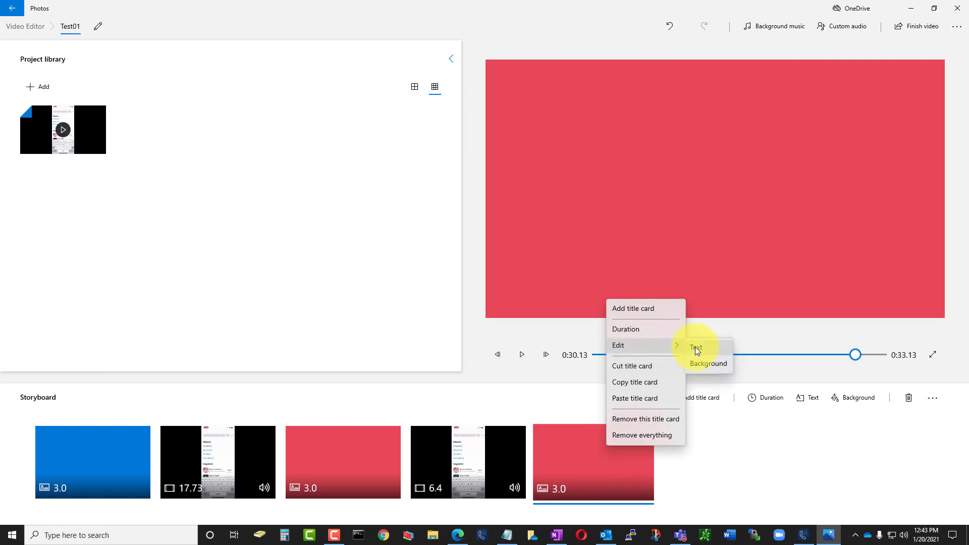
{"action": "left_click", "coordinate": [694, 347]}
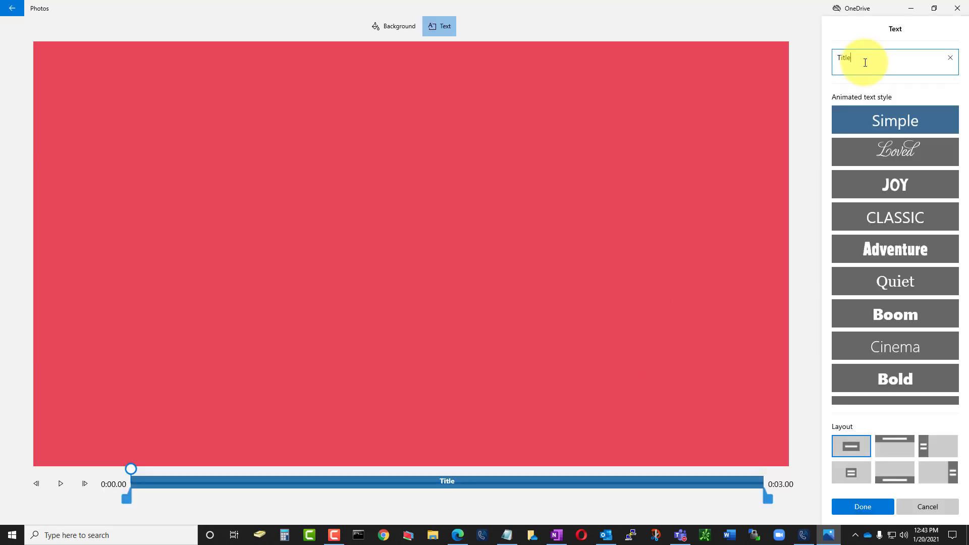
{"action": "left_click_drag", "start_coordinate": [863, 60], "coordinate": [830, 57]}
{"action": "type", "text": "Excel"}
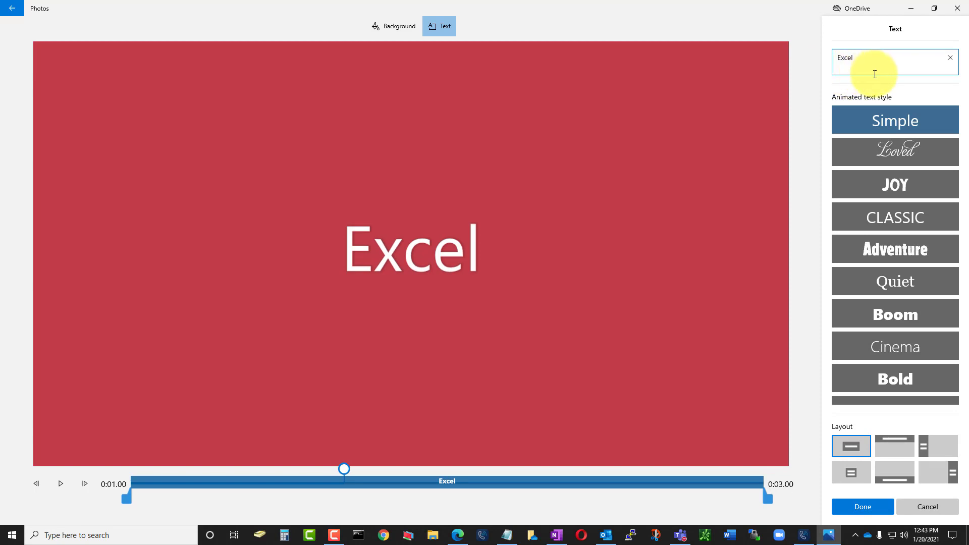
- Set the Excel title card's background to dark green and apply the title card edits
{"action": "left_click", "coordinate": [393, 30]}
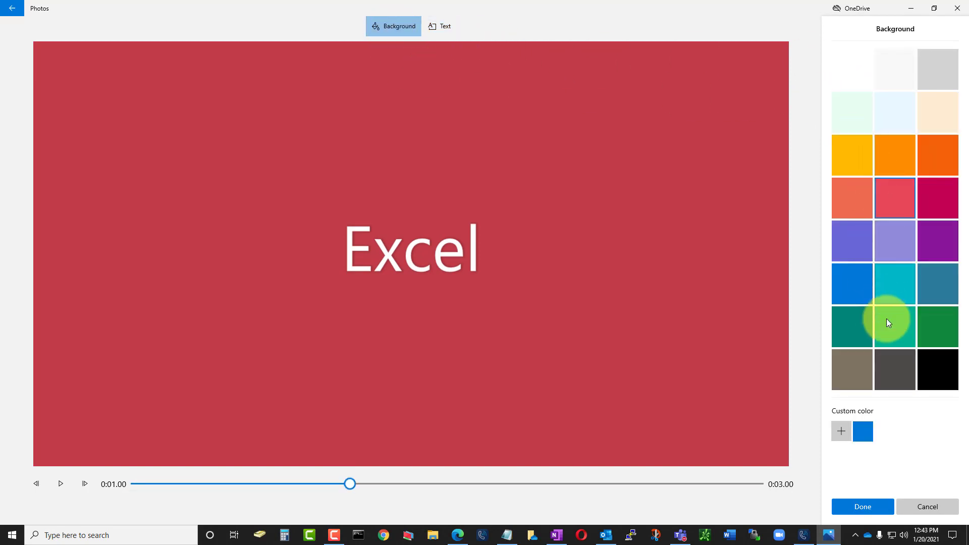
{"action": "left_click", "coordinate": [926, 328]}
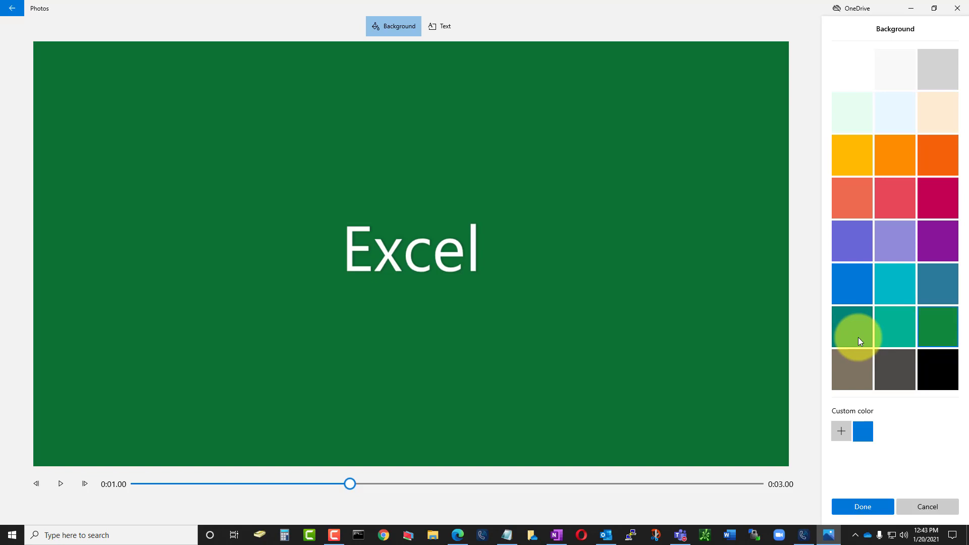
{"action": "left_click", "coordinate": [859, 508]}
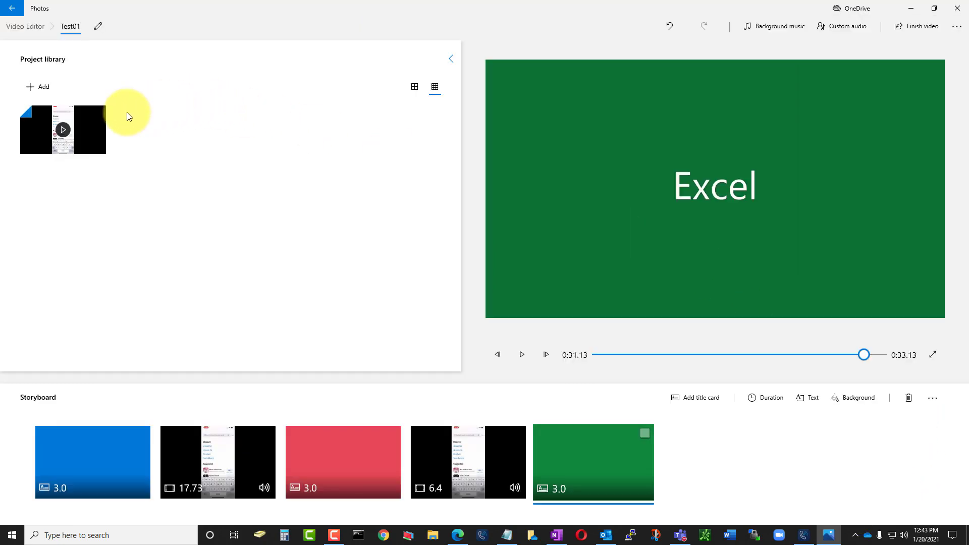
- Add the library video clip after the Excel title card and trim its start to 0:26.40, at the Microsoft Excel search result
{"action": "left_click_drag", "start_coordinate": [93, 131], "coordinate": [732, 476]}
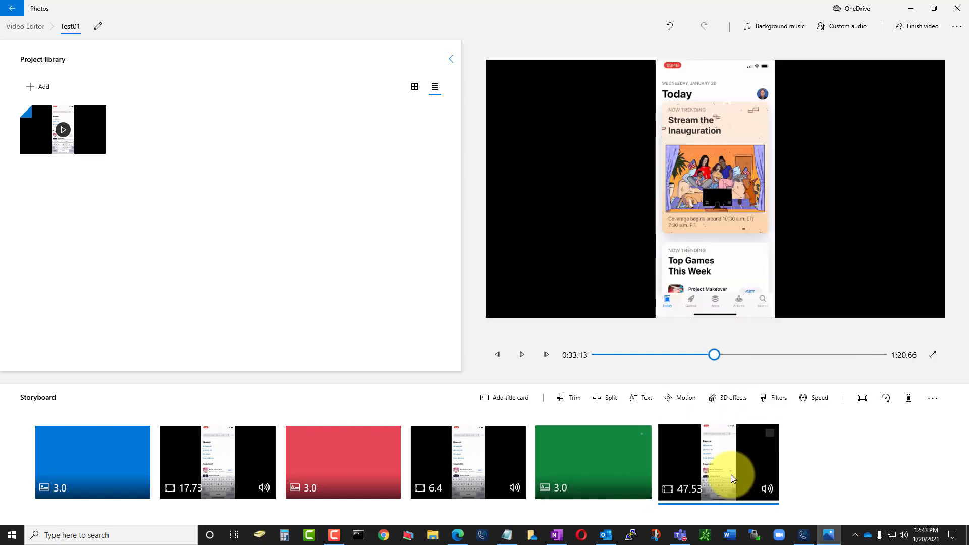
{"action": "left_click", "coordinate": [771, 432]}
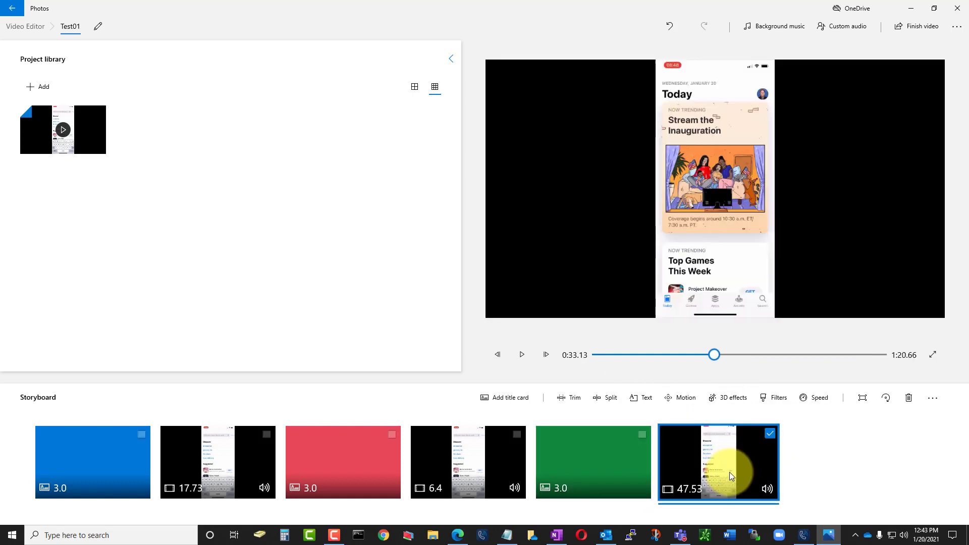
{"action": "left_click", "coordinate": [575, 398]}
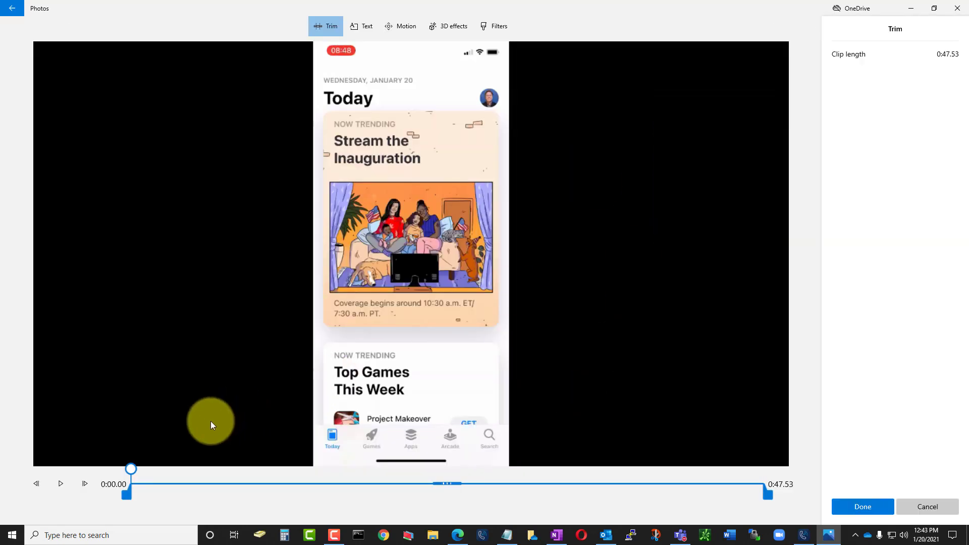
{"action": "left_click_drag", "start_coordinate": [216, 467], "coordinate": [483, 472]}
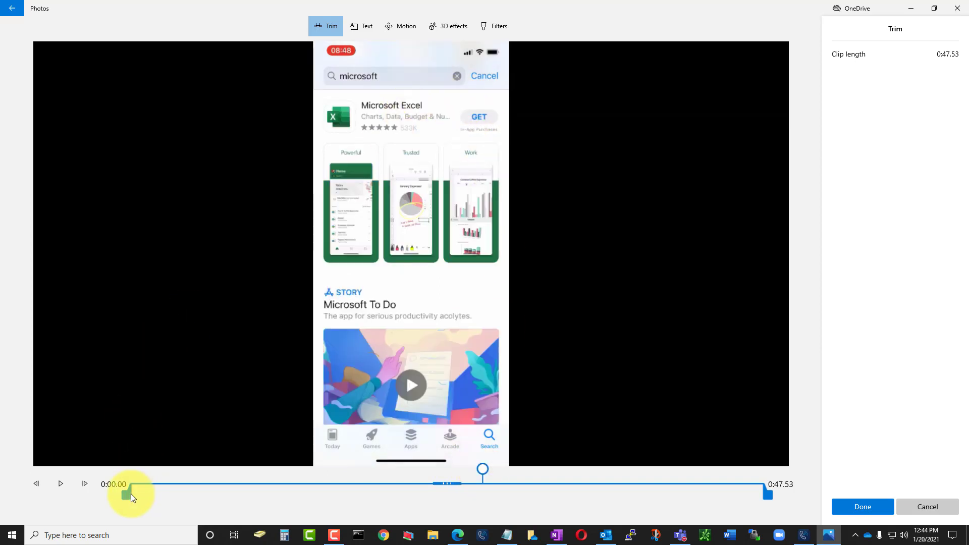
{"action": "left_click_drag", "start_coordinate": [130, 494], "coordinate": [478, 490]}
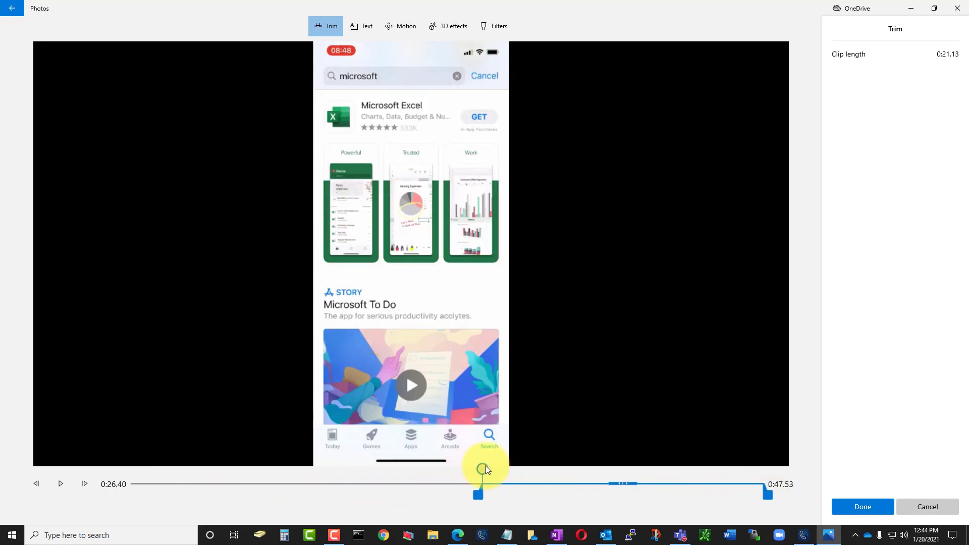
- Trim the end of the third video clip to 0:28.76 and apply the trim
{"action": "left_click_drag", "start_coordinate": [494, 469], "coordinate": [515, 475]}
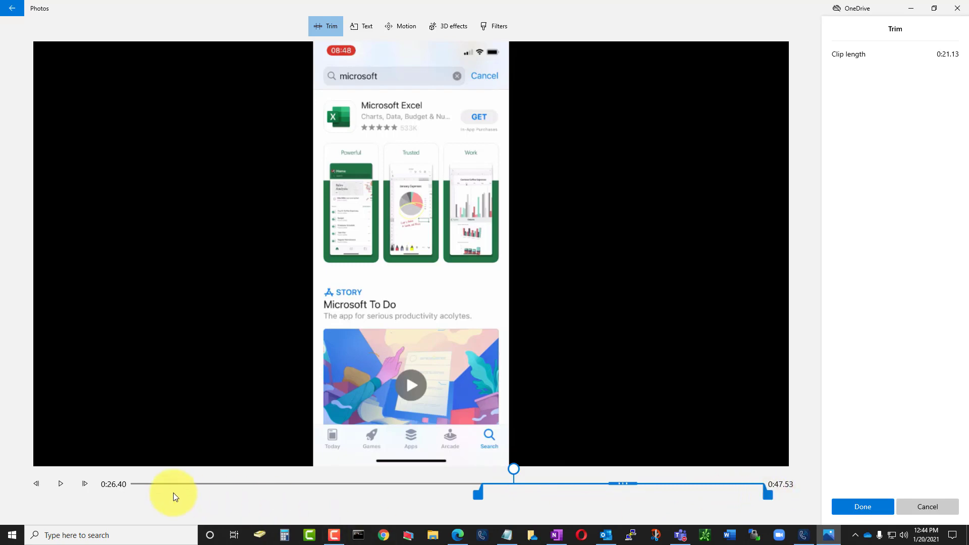
{"action": "left_click_drag", "start_coordinate": [770, 493], "coordinate": [526, 492]}
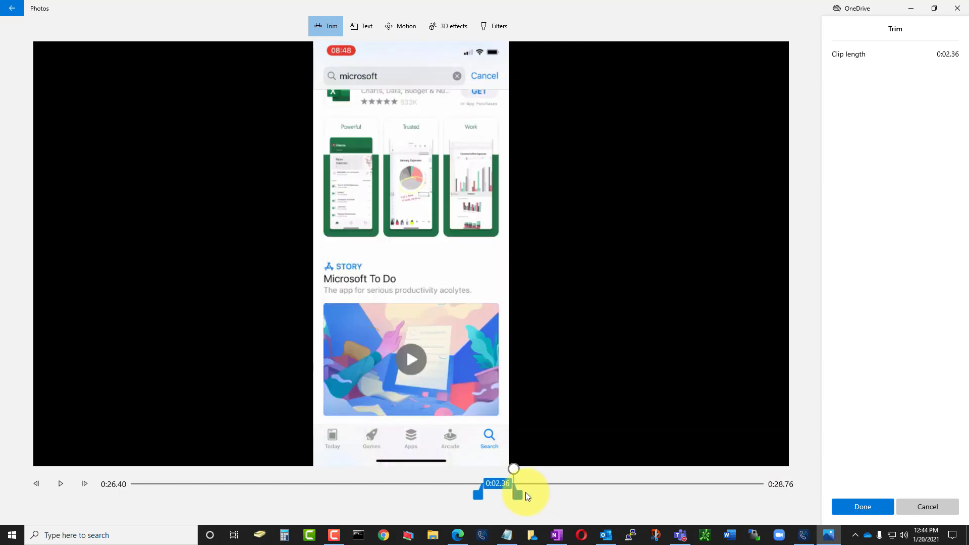
{"action": "left_click", "coordinate": [852, 509]}
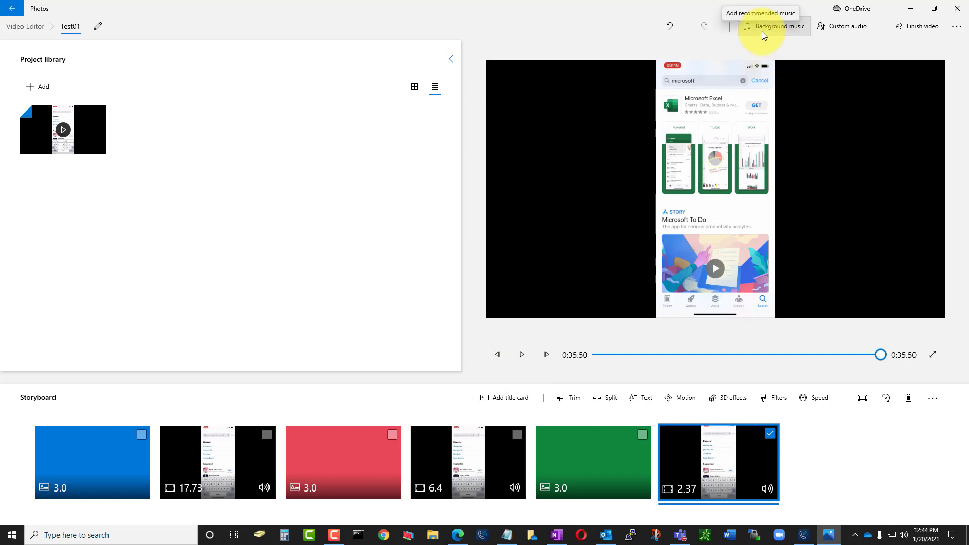
- Lower the computer's audio volume to 30
{"action": "key", "text": "XF86AudioLowerVolume"}
{"action": "key", "text": "XF86AudioLowerVolume"}
{"action": "key", "text": "XF86AudioLowerVolume"}
{"action": "key", "text": "XF86AudioLowerVolume"}
{"action": "key", "text": "XF86AudioLowerVolume"}
{"action": "key", "text": "XF86AudioLowerVolume"}
{"action": "key", "text": "XF86AudioLowerVolume"}
{"action": "key", "text": "XF86AudioLowerVolume"}
{"action": "key", "text": "XF86AudioLowerVolume"}
{"action": "key", "text": "XF86AudioLowerVolume"}
{"action": "key", "text": "XF86AudioLowerVolume"}
{"action": "key", "text": "XF86AudioLowerVolume"}
{"action": "key", "text": "XF86AudioLowerVolume"}
{"action": "key", "text": "XF86AudioLowerVolume"}
{"action": "key", "text": "XF86AudioLowerVolume"}
{"action": "key", "text": "XF86AudioLowerVolume"}
{"action": "key", "text": "XF86AudioLowerVolume"}
{"action": "key", "text": "XF86AudioLowerVolume"}
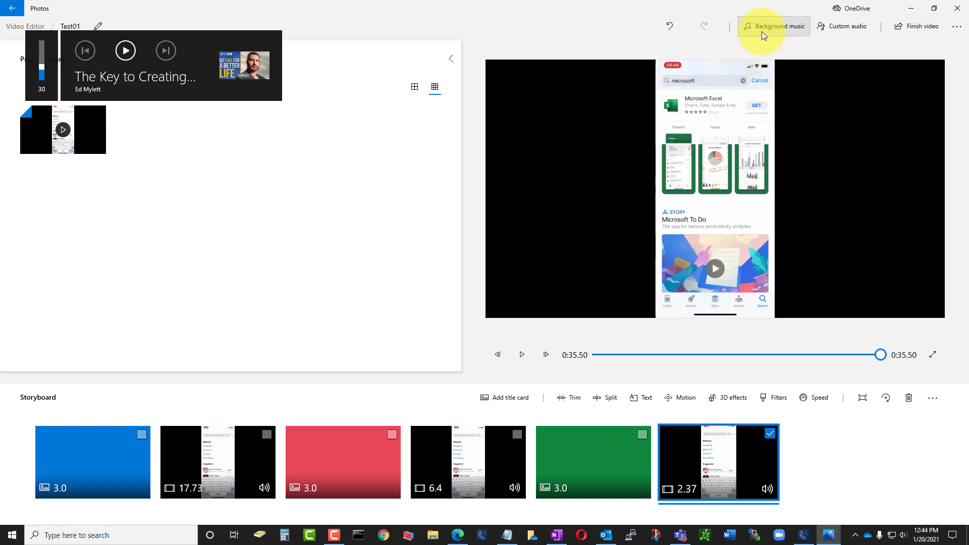
- Open the background music selection and lower the music volume to about 20
{"action": "left_click", "coordinate": [762, 31]}
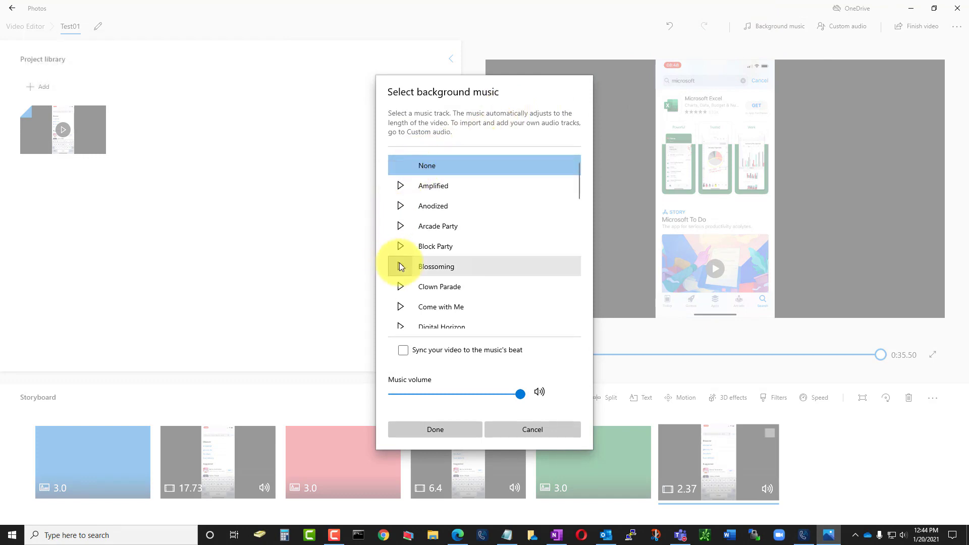
{"action": "scroll", "coordinate": [413, 287], "scroll_direction": "down", "scroll_amount": 2}
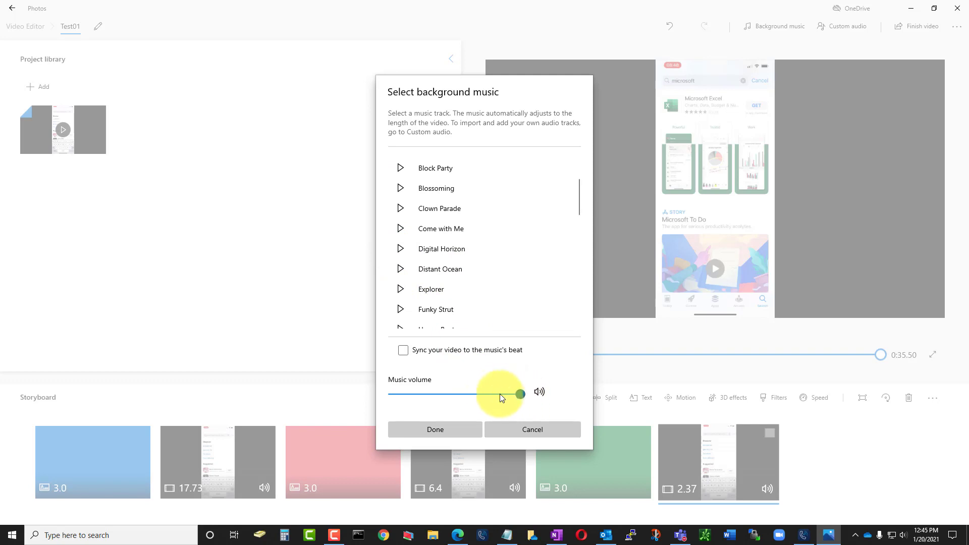
{"action": "left_click_drag", "start_coordinate": [500, 395], "coordinate": [425, 395]}
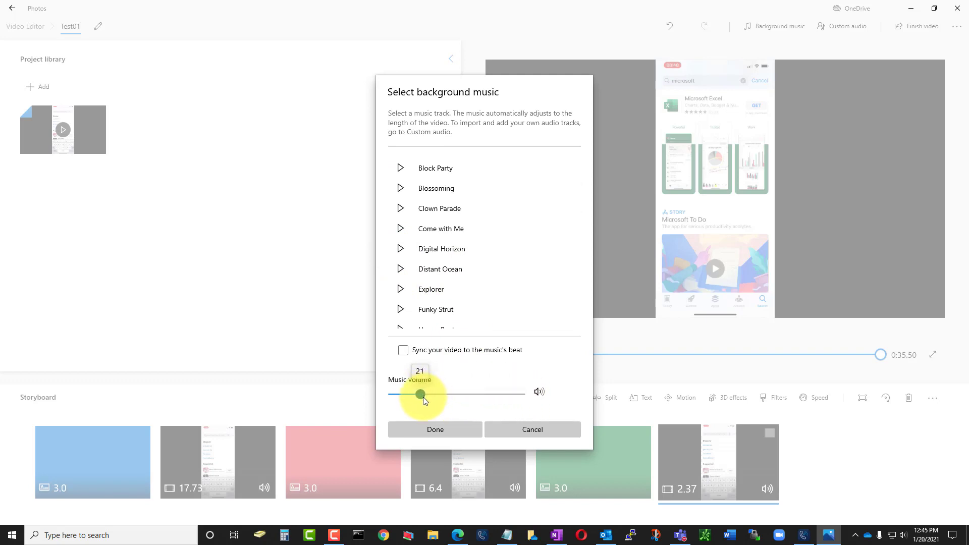
{"action": "left_click_drag", "start_coordinate": [420, 397], "coordinate": [422, 398]}
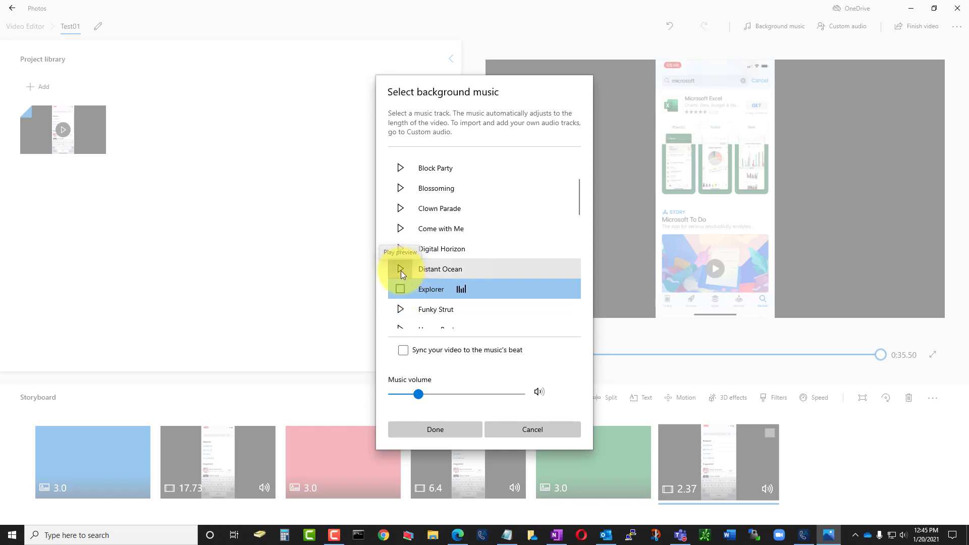
- Preview Distant Ocean, then apply Digital Horizon as the background music with the video synced to the music's beat
{"action": "left_click", "coordinate": [401, 270]}
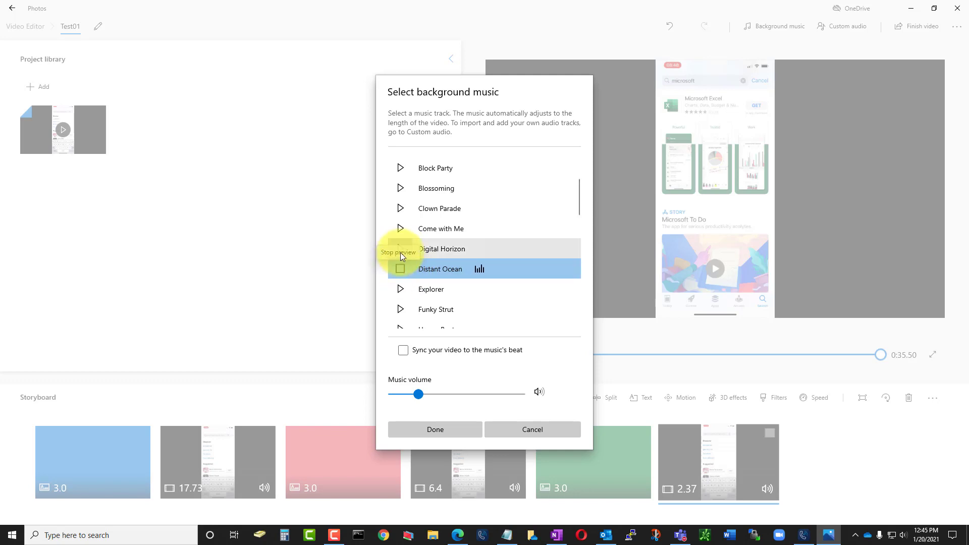
{"action": "left_click", "coordinate": [401, 249]}
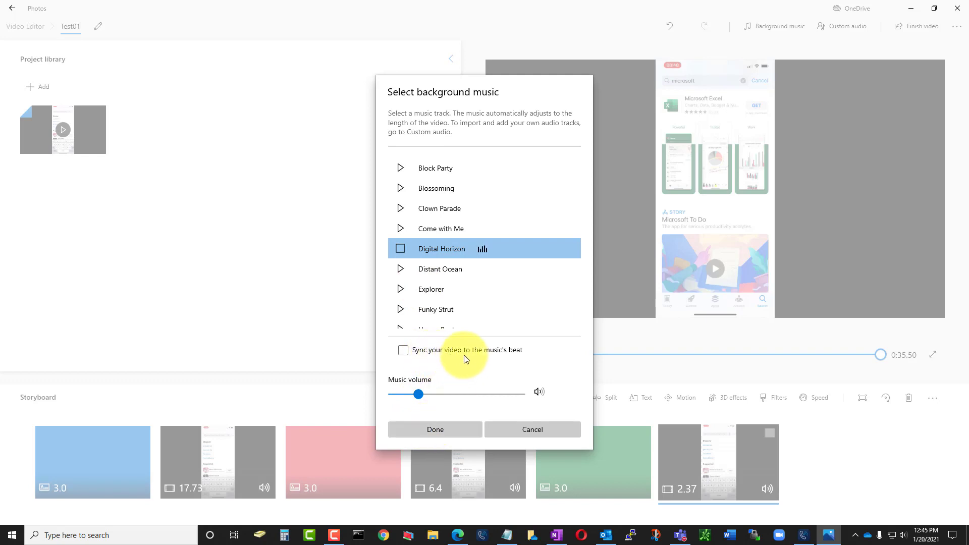
{"action": "left_click", "coordinate": [403, 351]}
{"action": "left_click", "coordinate": [436, 429]}
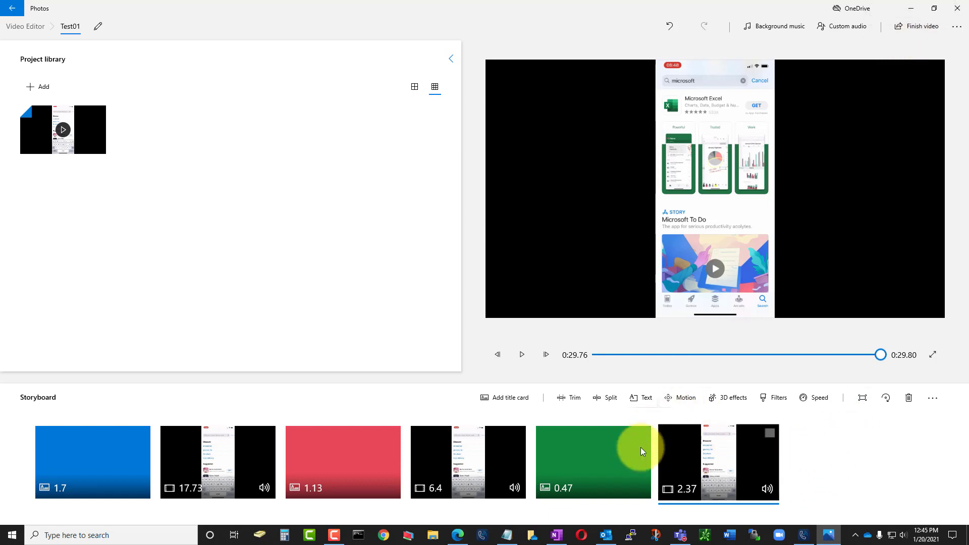
- Duplicate the Excel title card and move the copy to the end of the storyboard, after the third video clip
{"action": "right_click", "coordinate": [610, 457]}
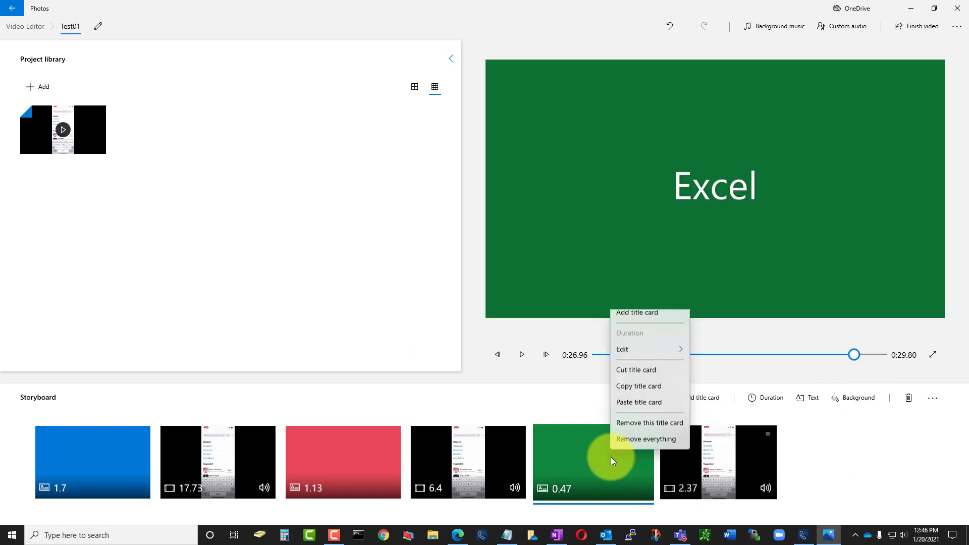
{"action": "left_click", "coordinate": [645, 393]}
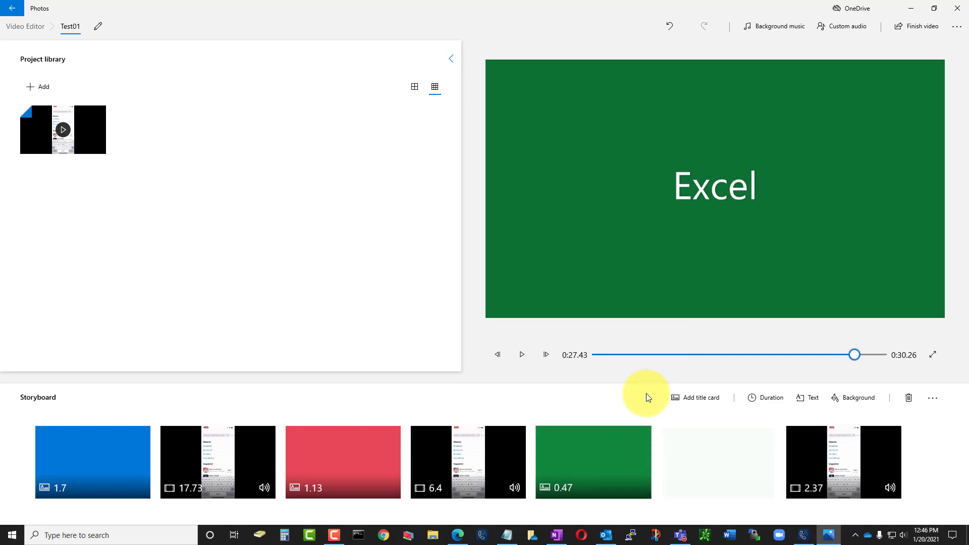
{"action": "left_click_drag", "start_coordinate": [704, 458], "coordinate": [821, 474]}
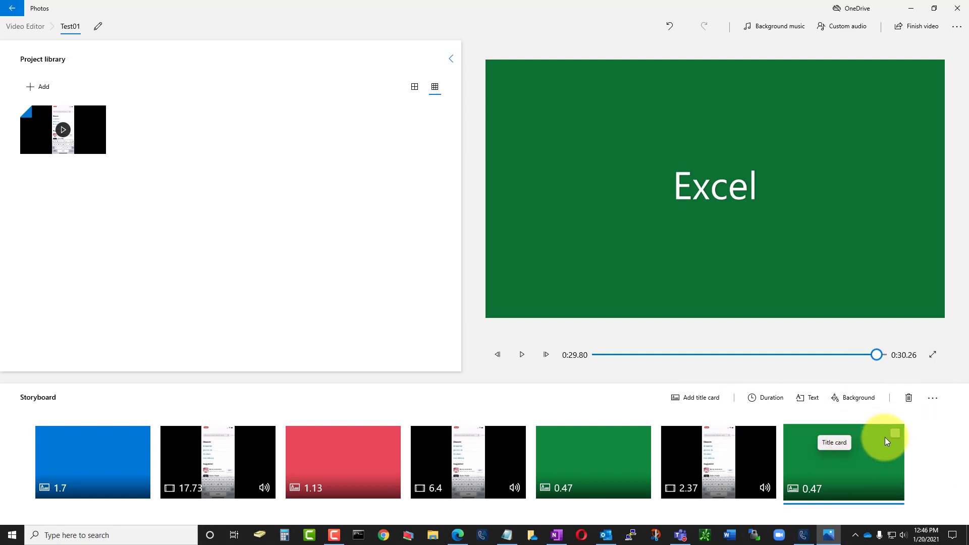
- Replace the text of the last title card with "Thanks for watching!"
{"action": "right_click", "coordinate": [853, 450]}
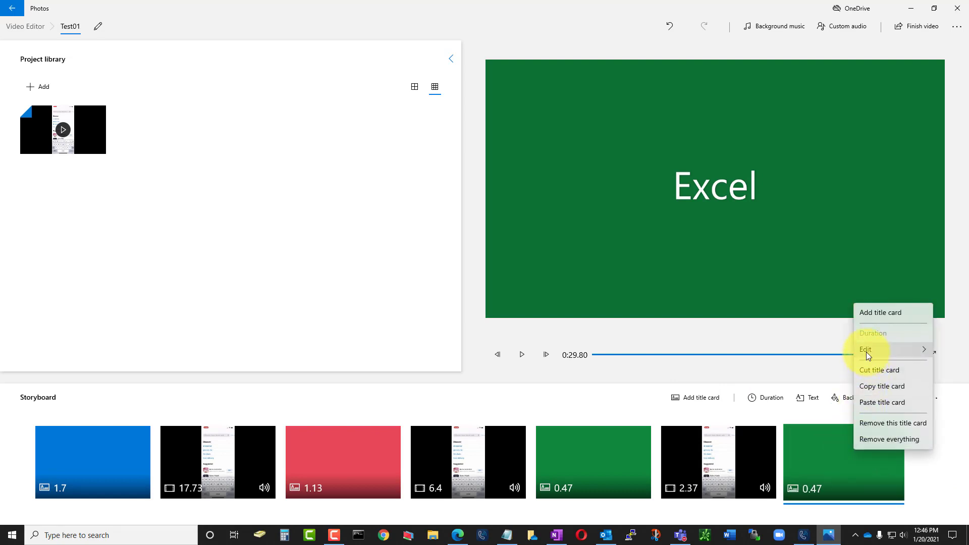
{"action": "mouse_move", "coordinate": [865, 352]}
{"action": "left_click", "coordinate": [833, 352]}
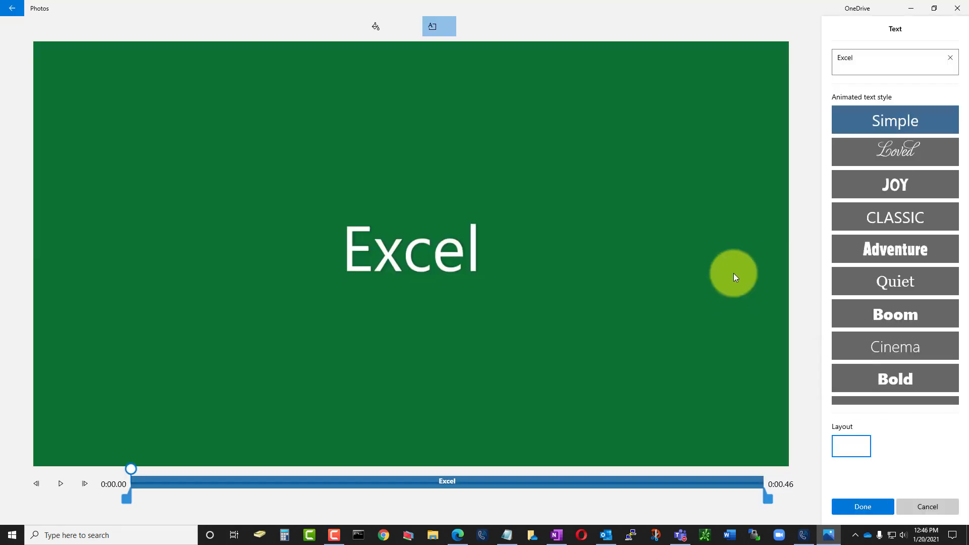
{"action": "left_click_drag", "start_coordinate": [864, 60], "coordinate": [826, 60]}
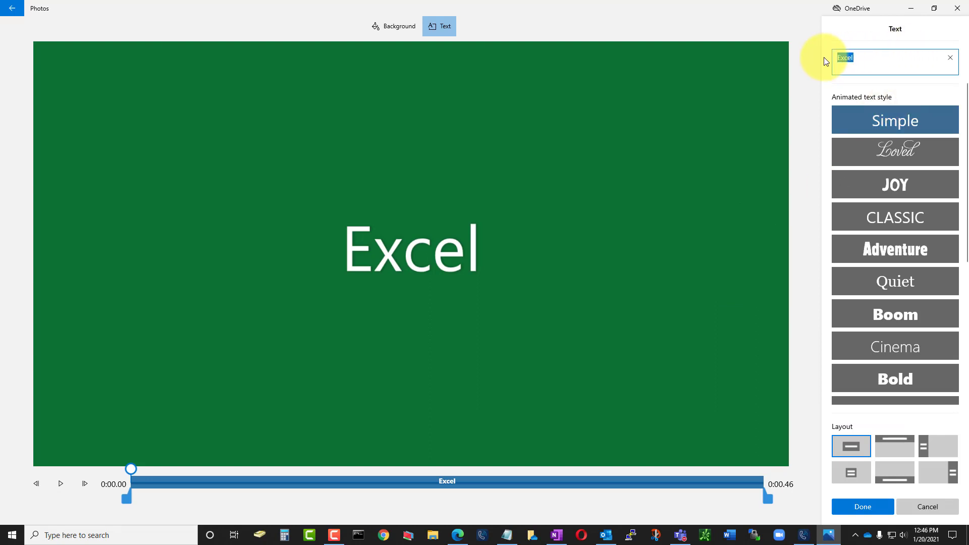
{"action": "type", "text": "Thanks for w"}
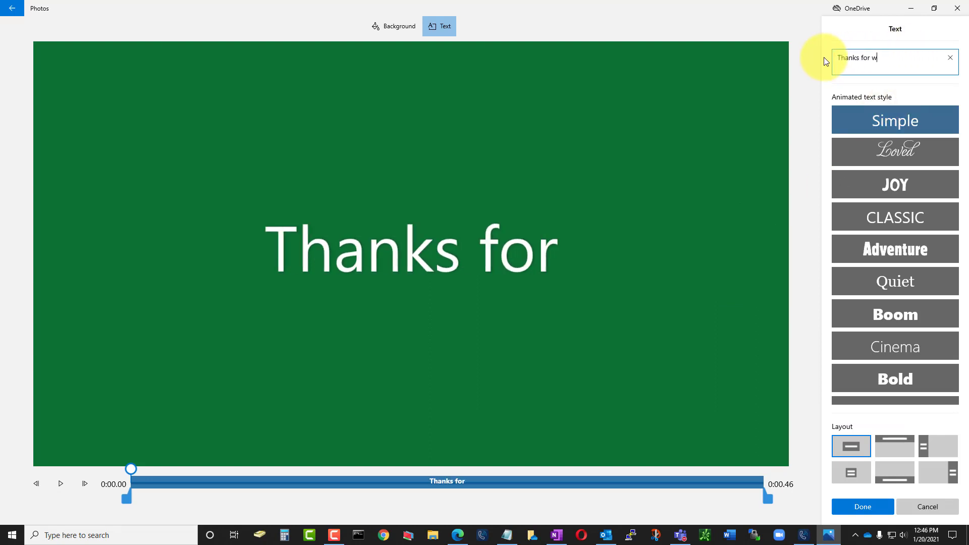
{"action": "type", "text": "atching!"}
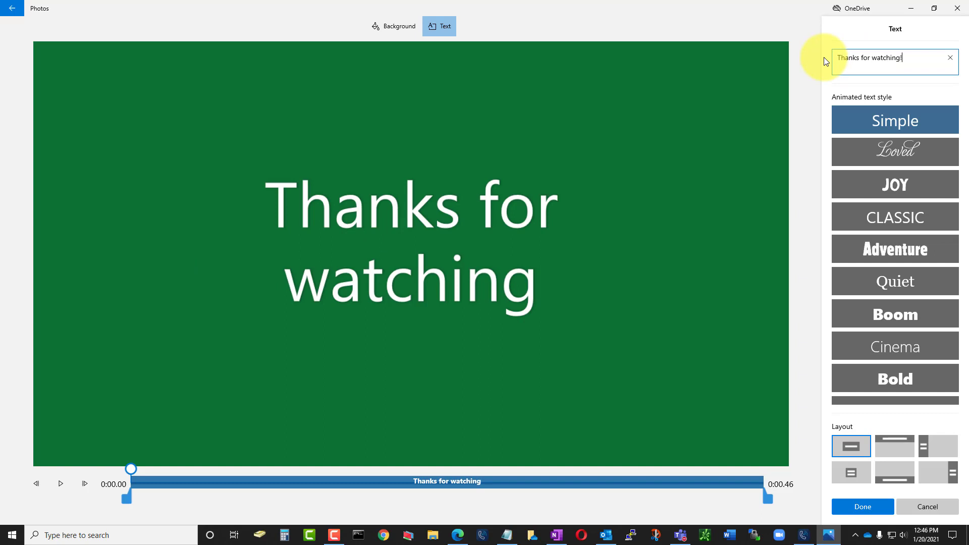
- Set the closing title card's background to golden yellow and apply the title card edits
{"action": "left_click", "coordinate": [398, 28]}
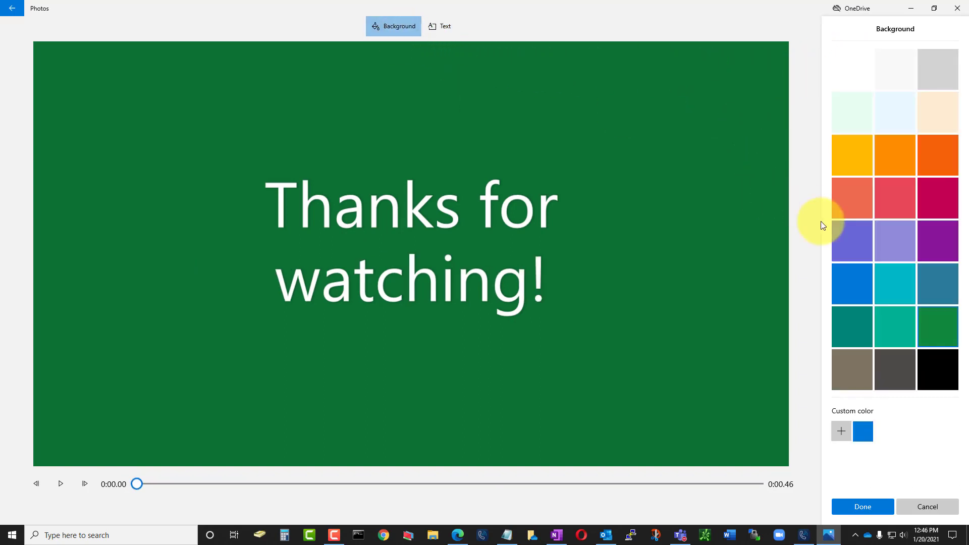
{"action": "left_click", "coordinate": [851, 158]}
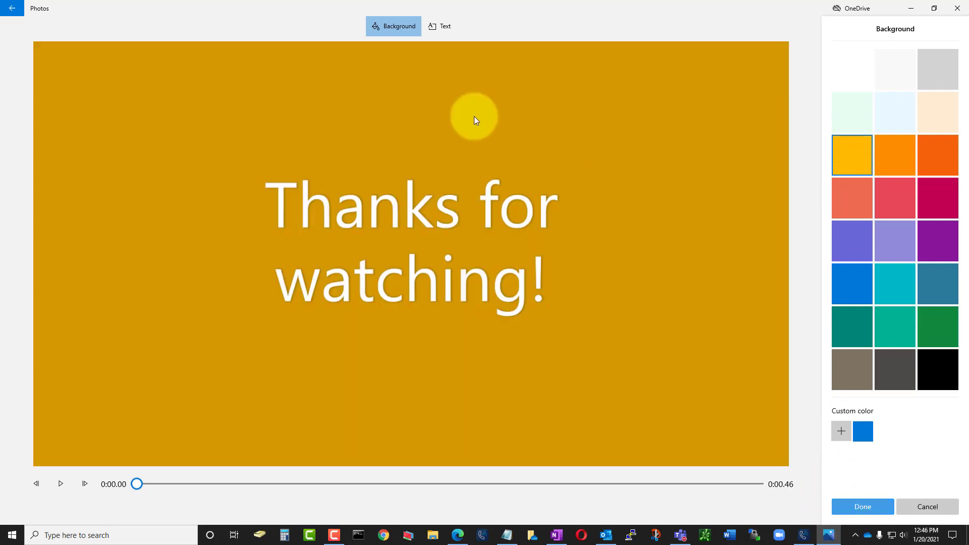
{"action": "left_click", "coordinate": [449, 25]}
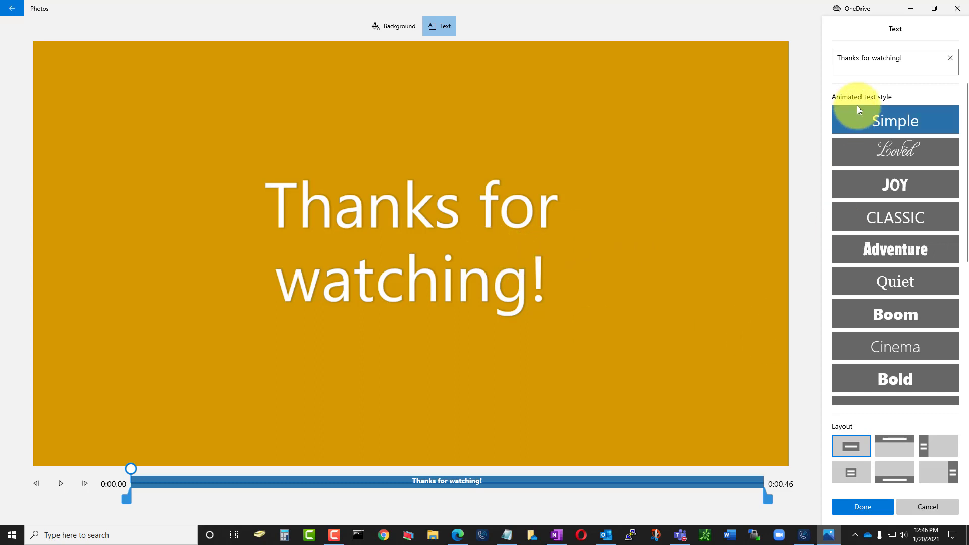
{"action": "left_click", "coordinate": [863, 507]}
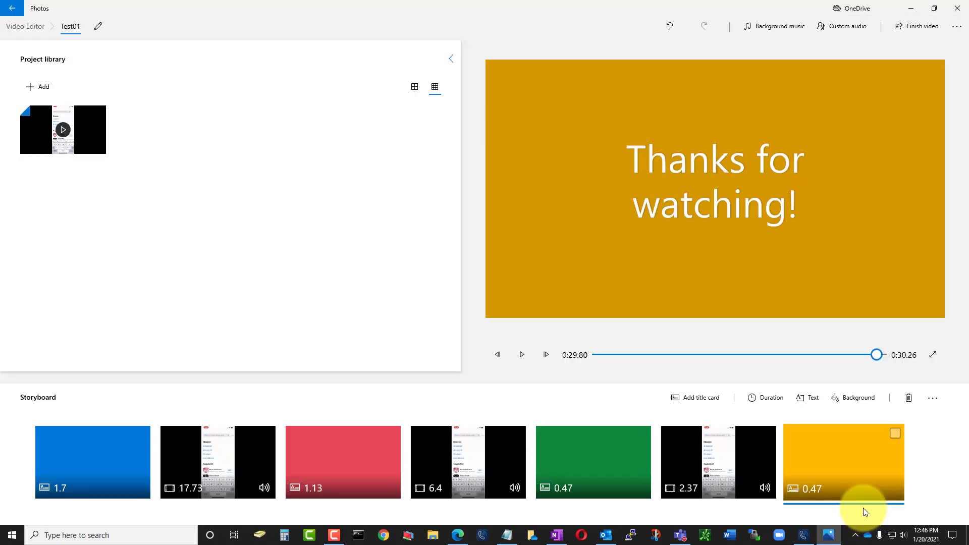
- Export the finished video in Medium 720p quality to the Desktop as Test01.mp4
{"action": "left_click", "coordinate": [912, 26]}
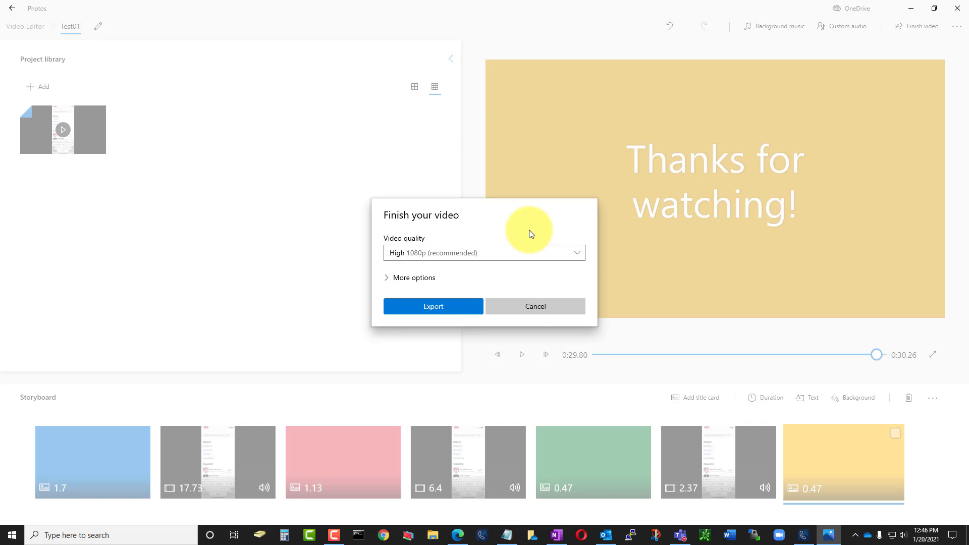
{"action": "left_click", "coordinate": [573, 253]}
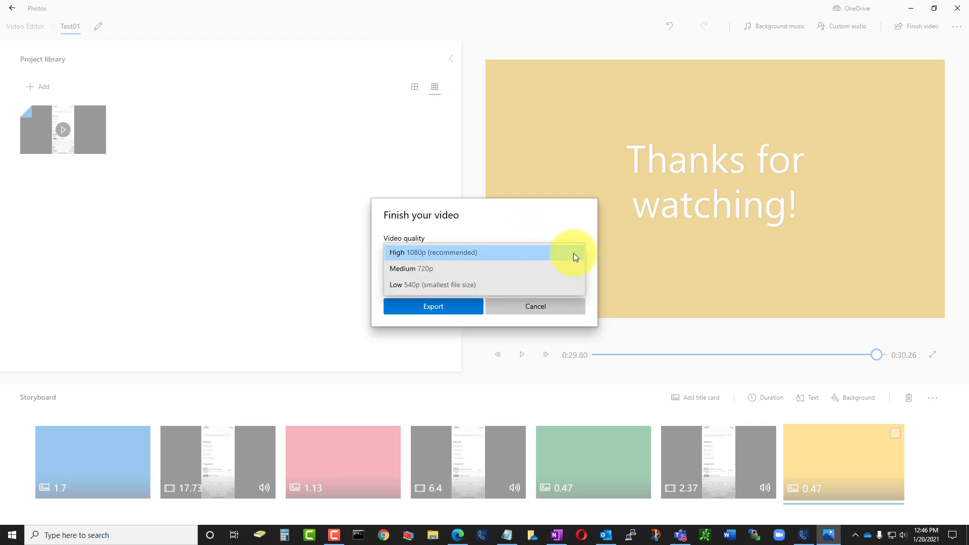
{"action": "left_click", "coordinate": [436, 268]}
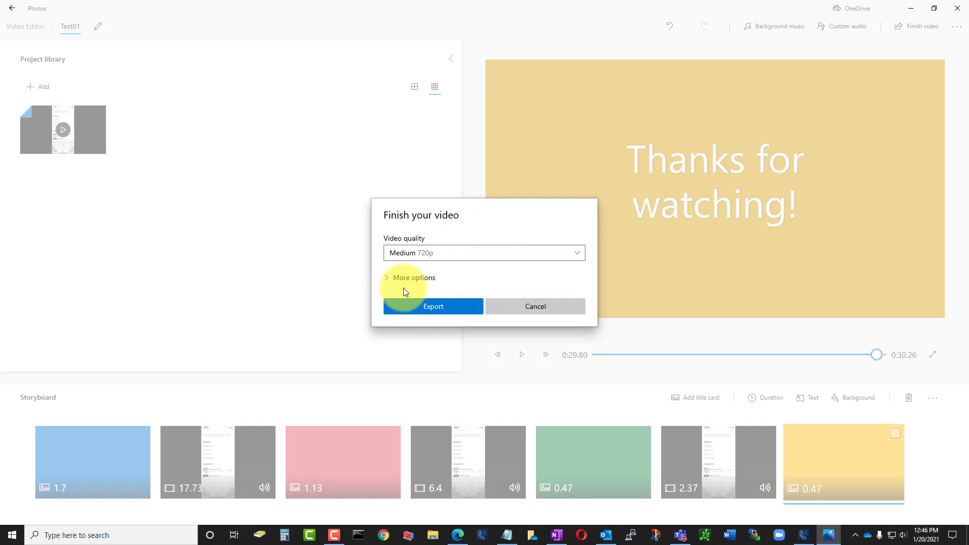
{"action": "left_click", "coordinate": [428, 306]}
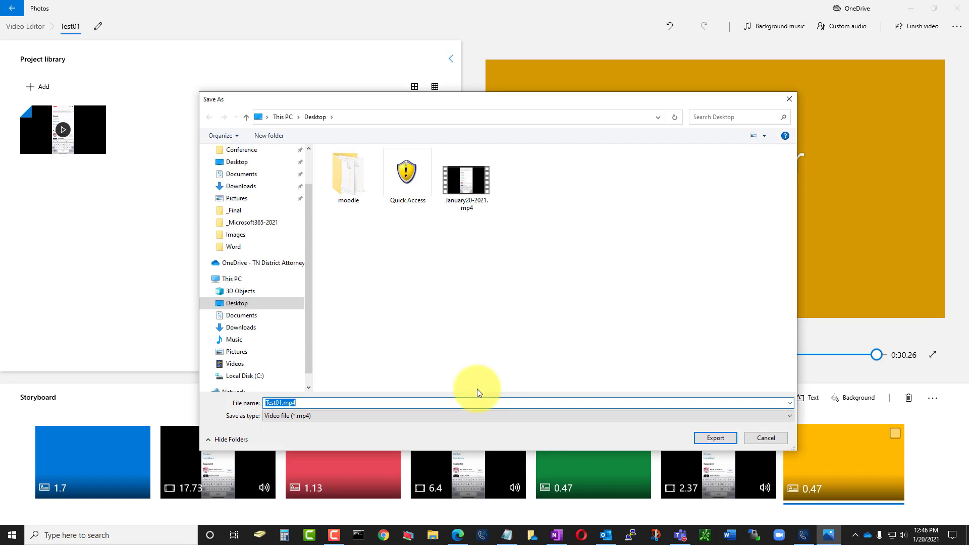
{"action": "left_click", "coordinate": [710, 438]}
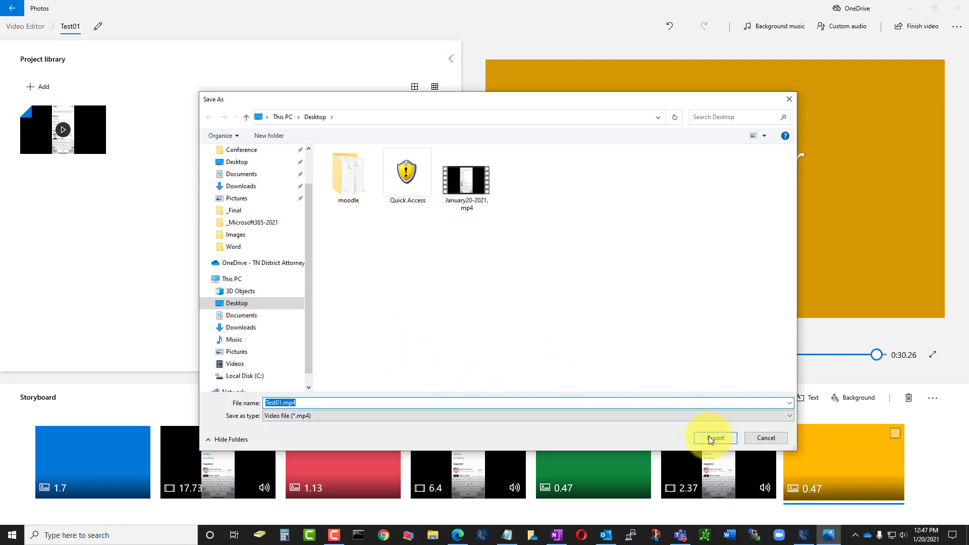
{"action": "left_click", "coordinate": [711, 438]}
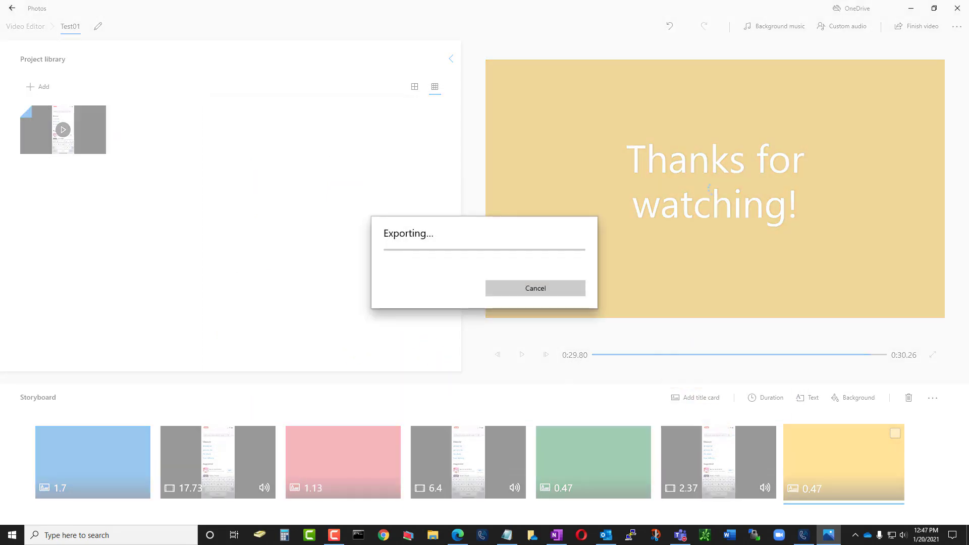